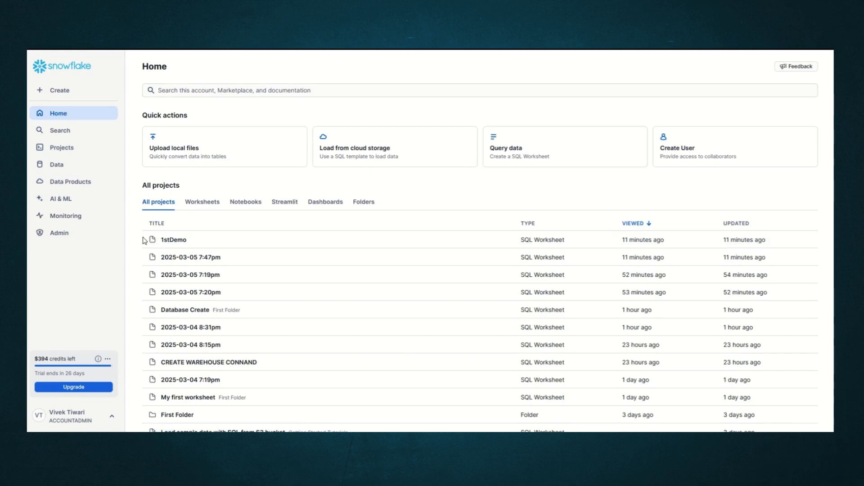
Create a new database named Test_Database with the comment "Database"
left_click(53, 170)
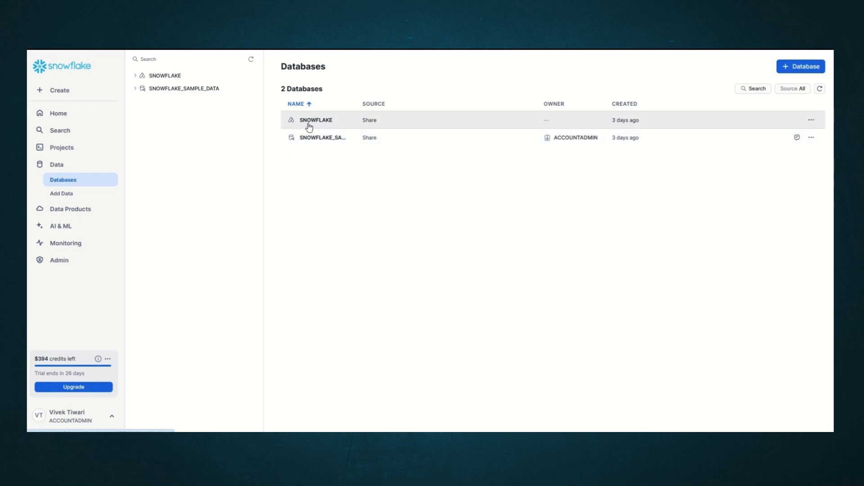
left_click(798, 69)
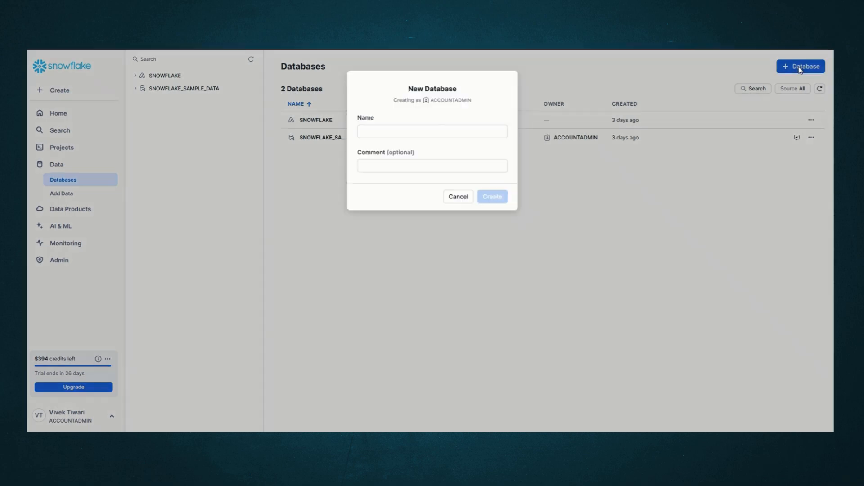
left_click(368, 134)
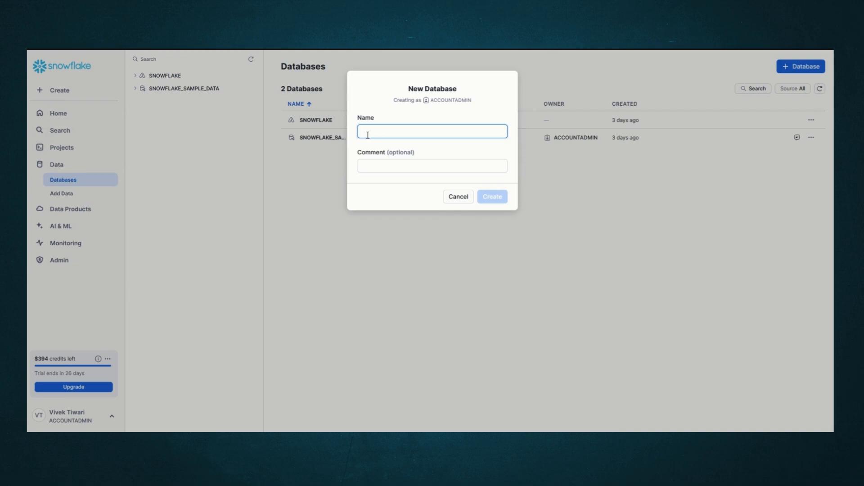
type("T")
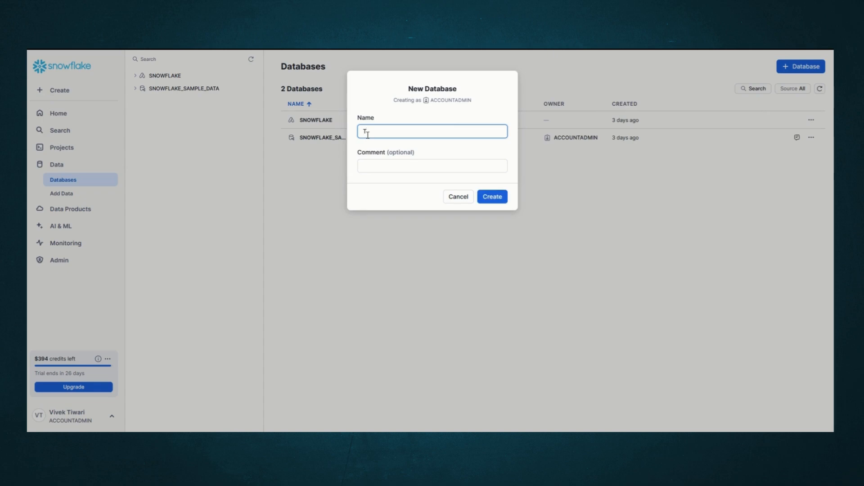
type("est_Database")
key("Tab")
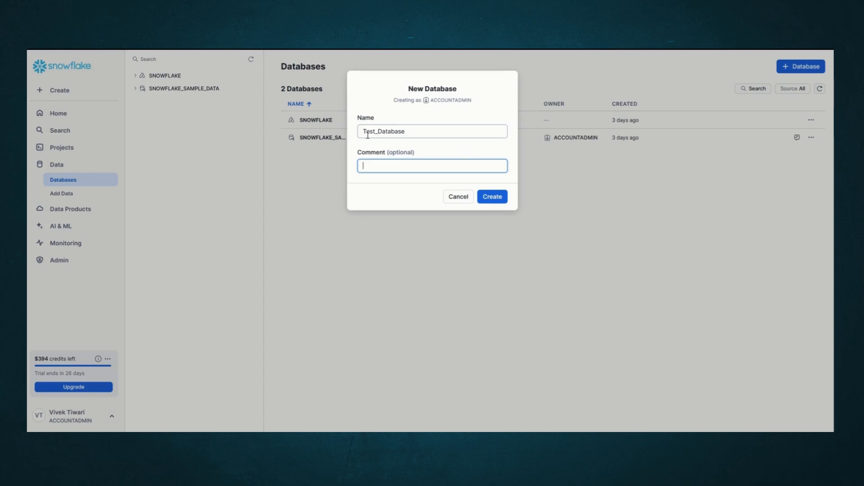
type("Database")
left_click(498, 201)
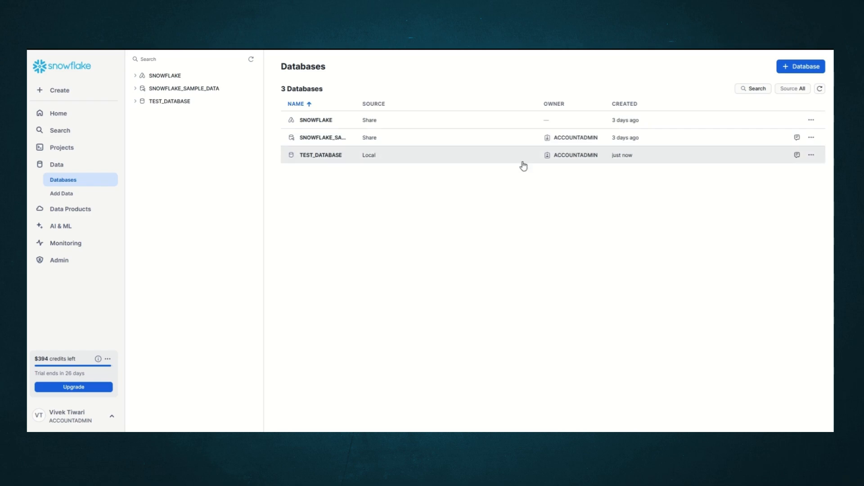
Switch the active role to PUBLIC to check which databases that role can see
mouse_move(584, 160)
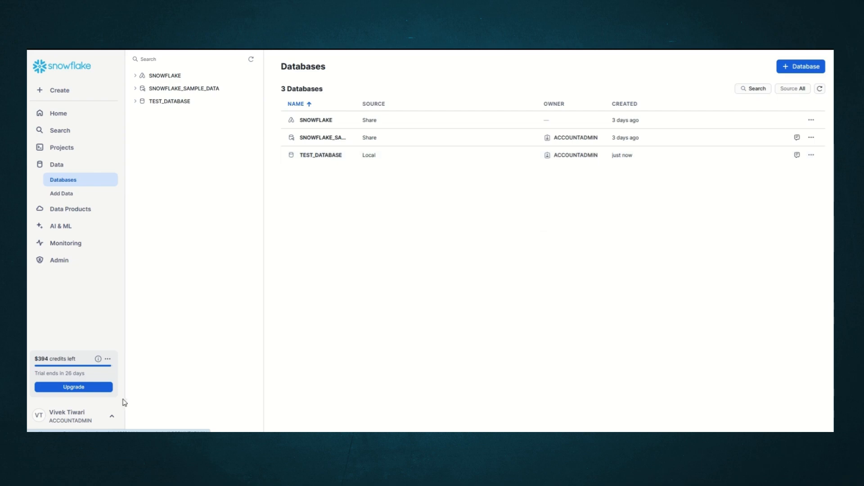
left_click(113, 423)
mouse_move(120, 236)
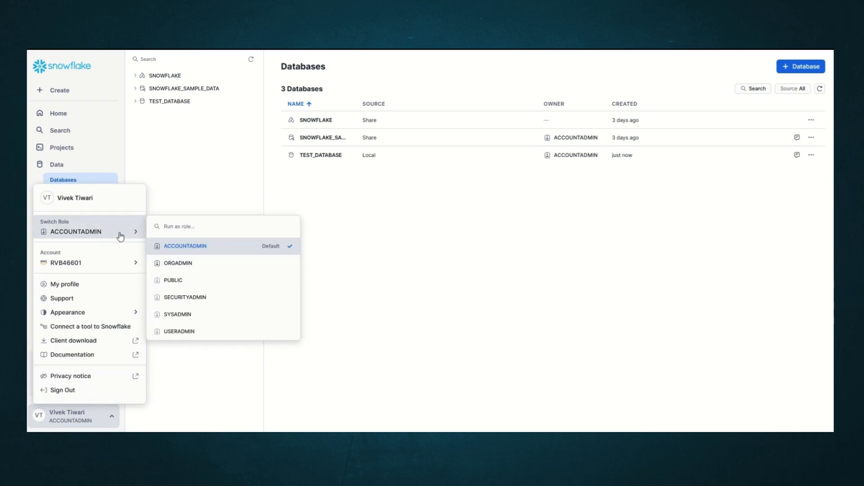
left_click(173, 281)
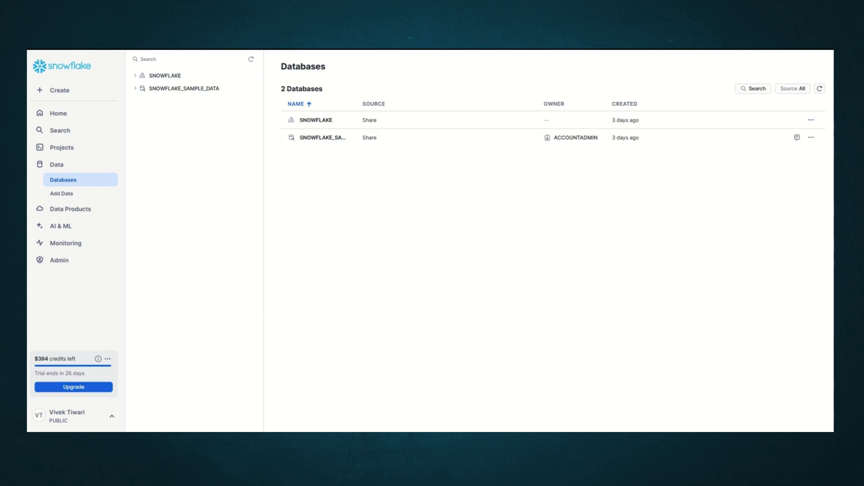
Switch the active role to SYSADMIN to check its database list
left_click(110, 416)
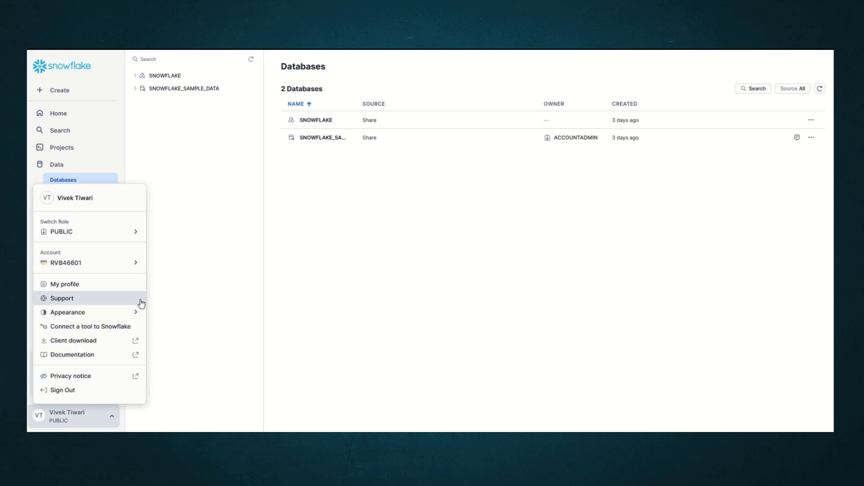
mouse_move(108, 237)
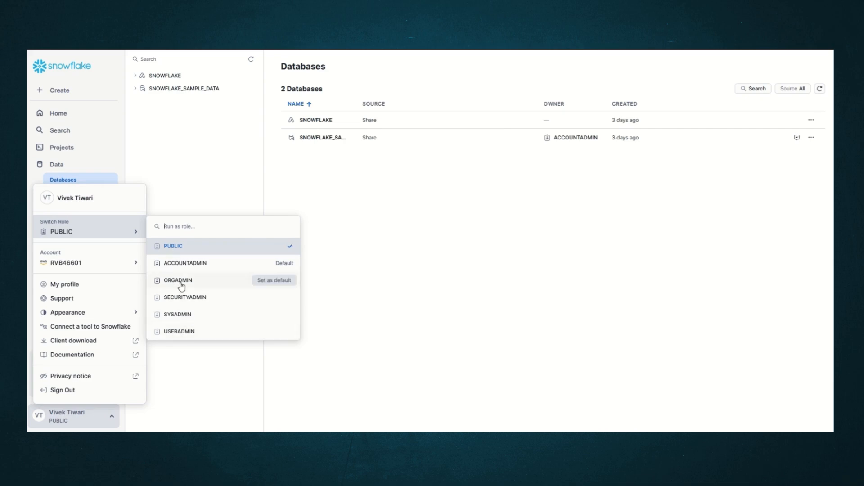
left_click(177, 315)
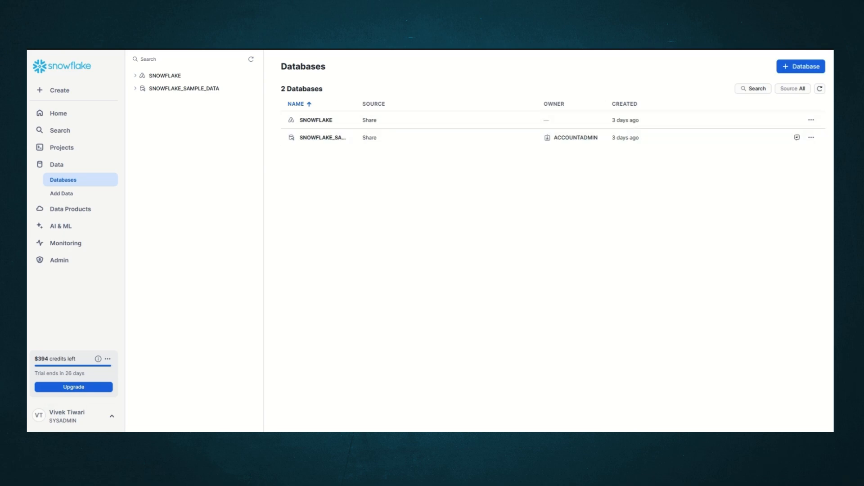
Switch the active role back to ACCOUNTADMIN
left_click(112, 419)
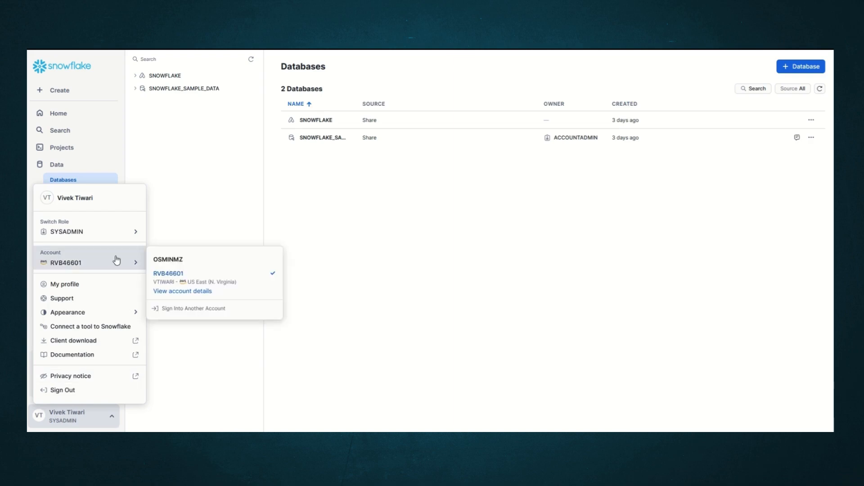
mouse_move(126, 233)
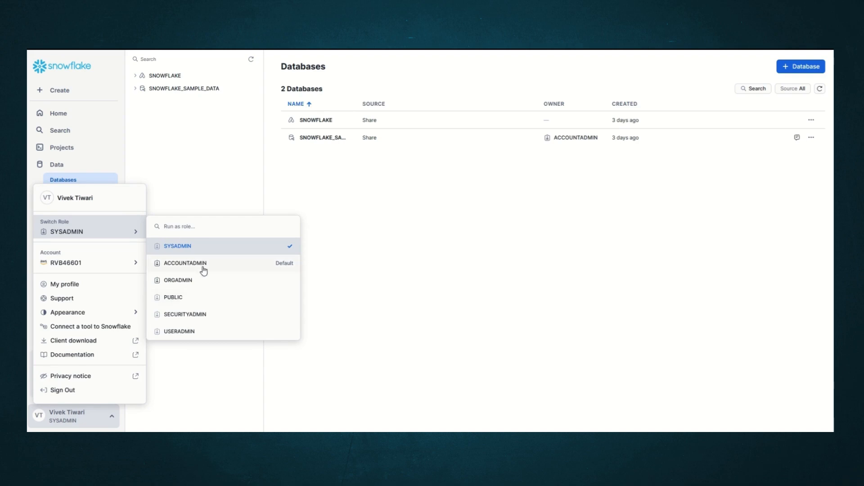
mouse_move(145, 269)
left_click(187, 267)
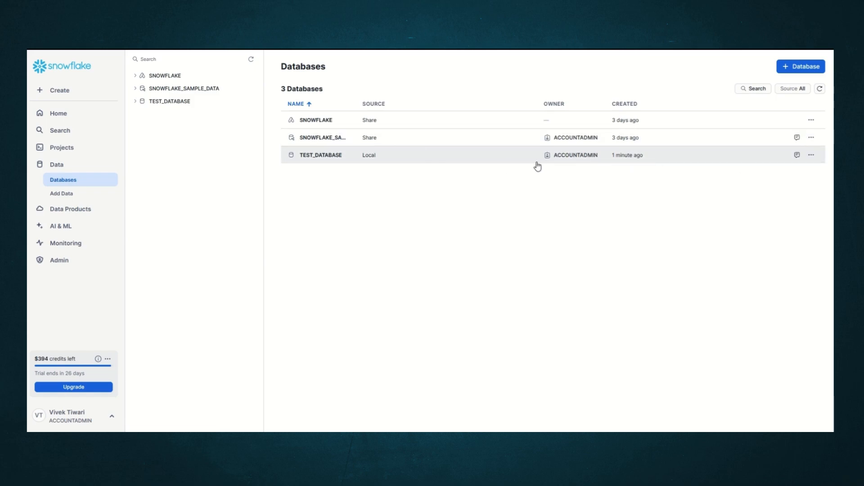
Transfer ownership of TEST_DATABASE to the SYSADMIN role and check its owner in the database list
left_click(811, 155)
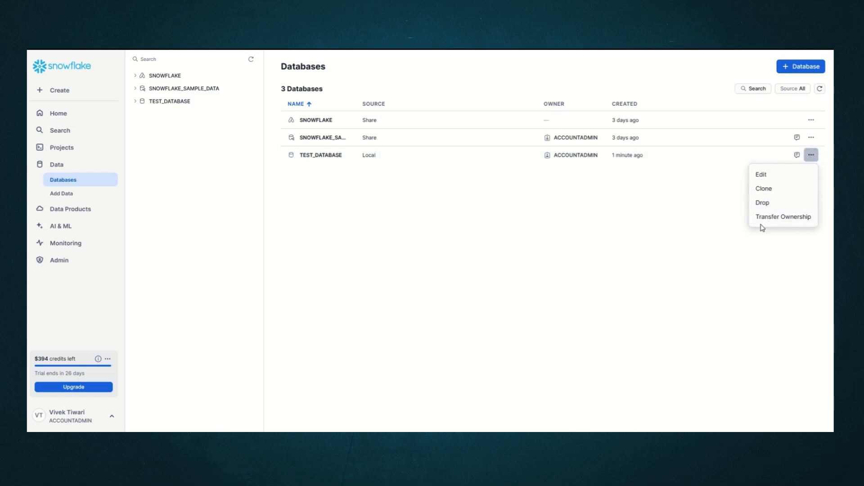
left_click(788, 220)
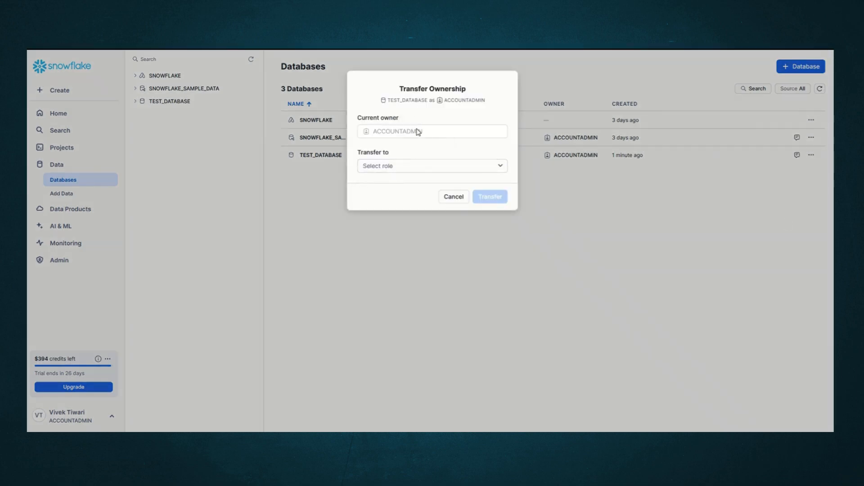
left_click(489, 168)
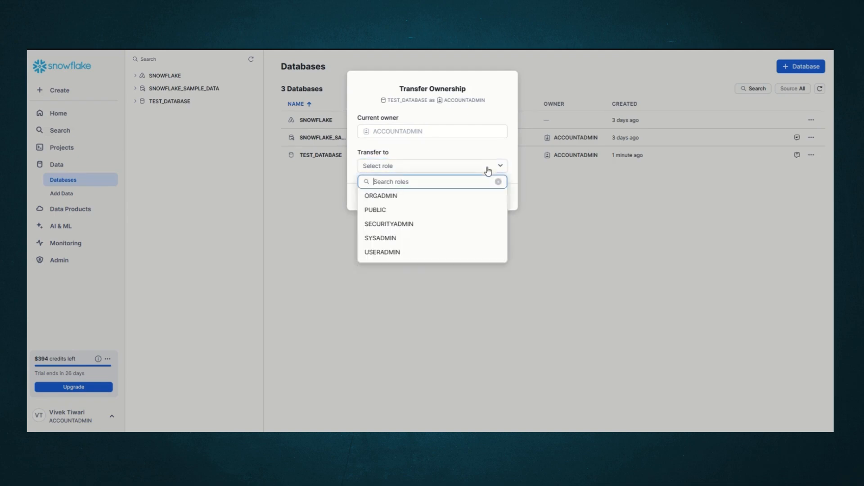
left_click(391, 235)
left_click(482, 201)
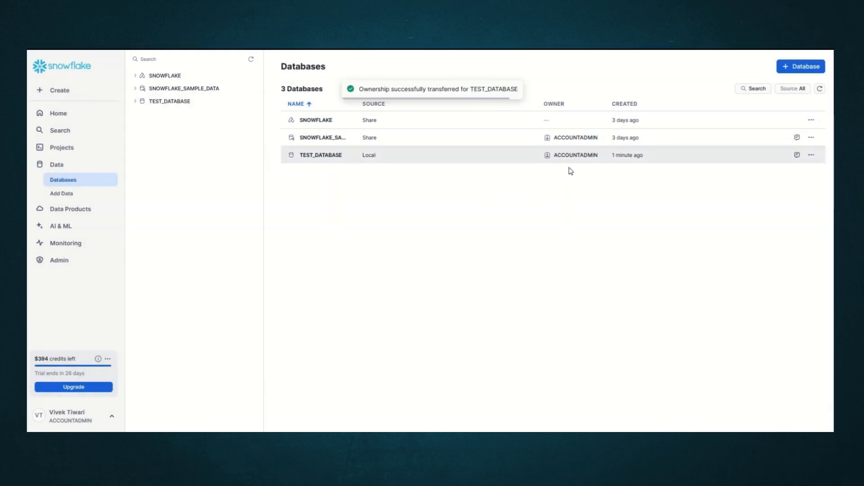
mouse_move(579, 157)
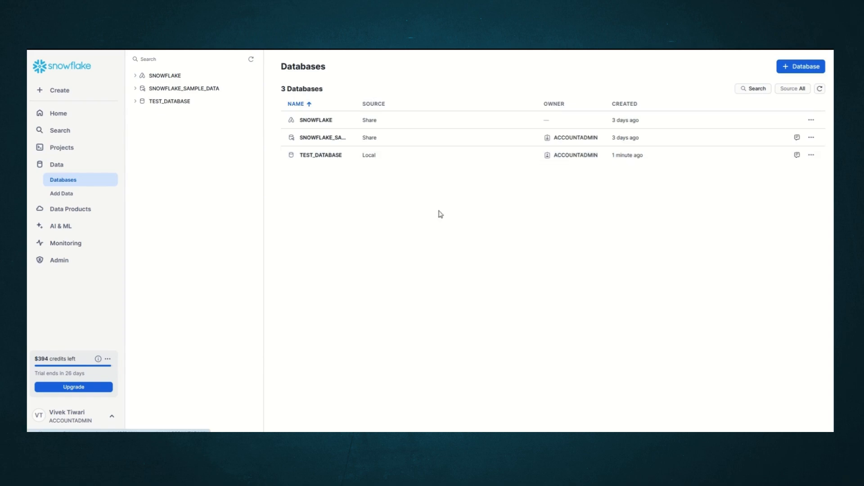
Check the database list under the SYSADMIN role and return to the ACCOUNTADMIN role
left_click(110, 418)
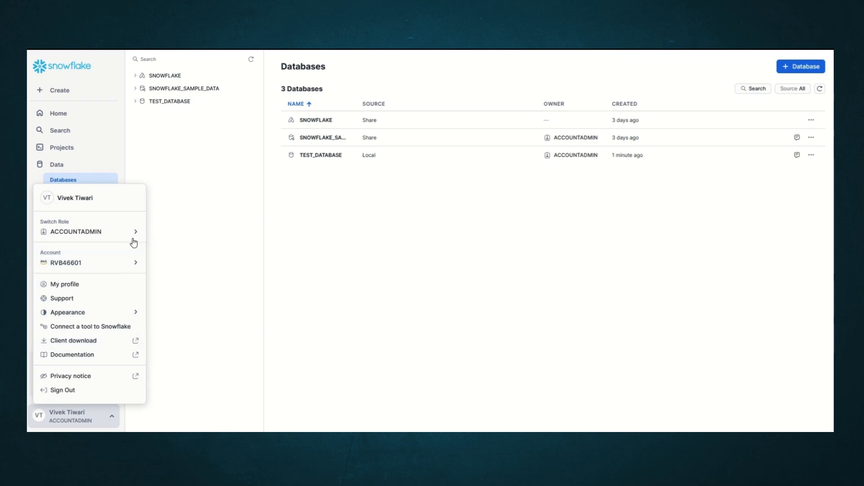
left_click(184, 315)
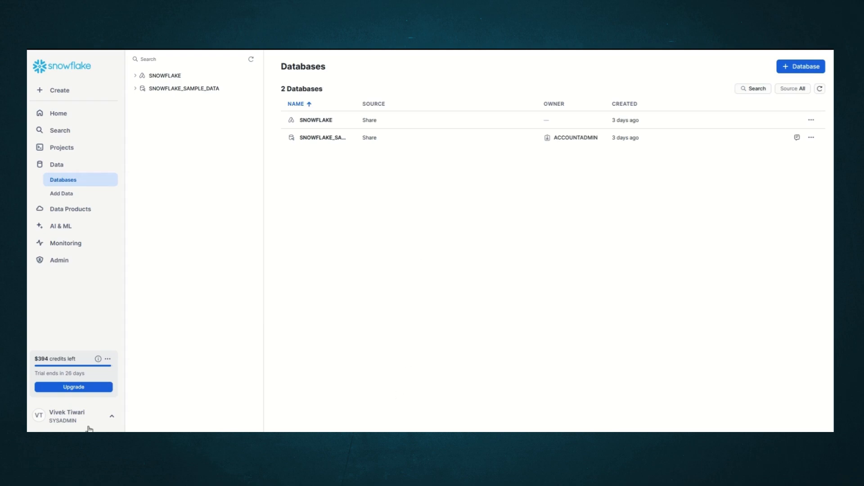
left_click(110, 416)
mouse_move(122, 231)
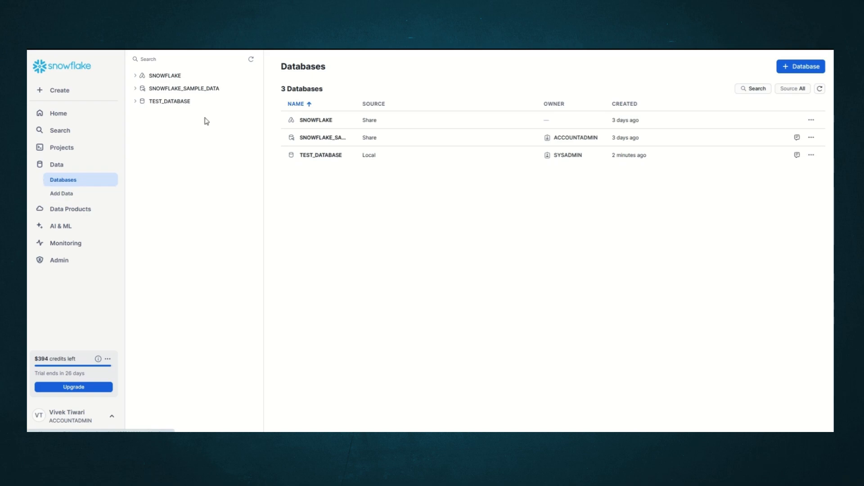
Create a schema named Raw in TEST_DATABASE with managed access left off
left_click(137, 103)
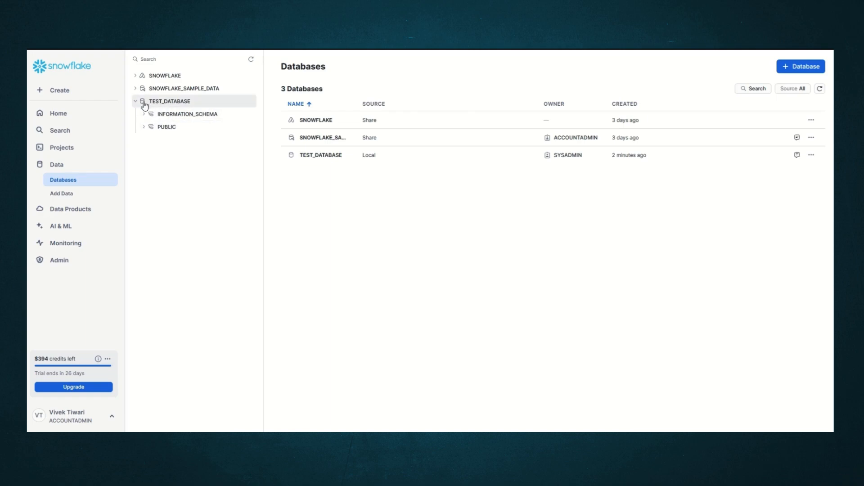
left_click(175, 103)
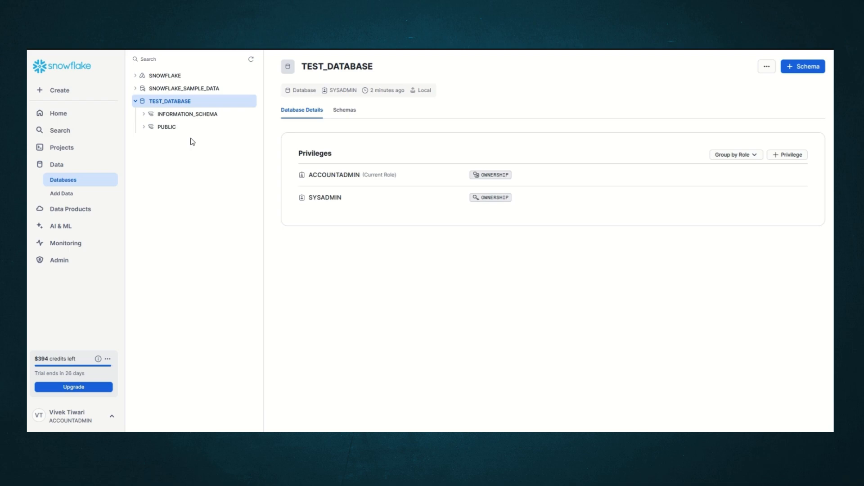
left_click(805, 71)
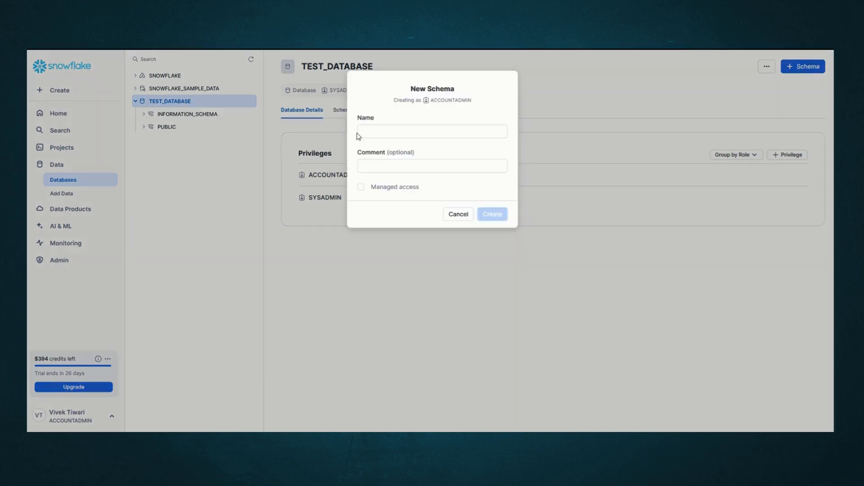
left_click(396, 133)
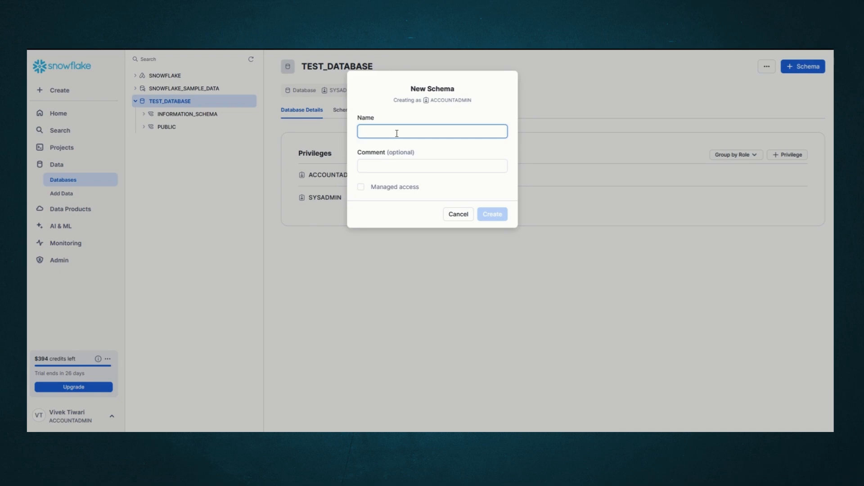
type("Raw")
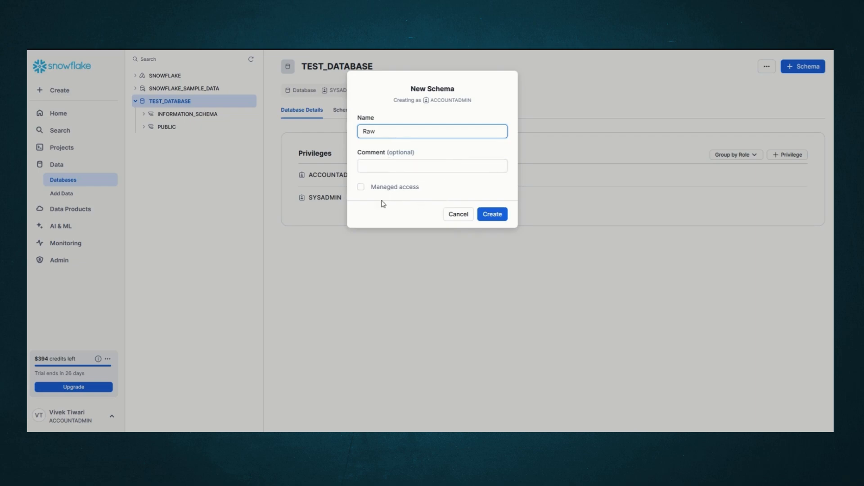
left_click(361, 188)
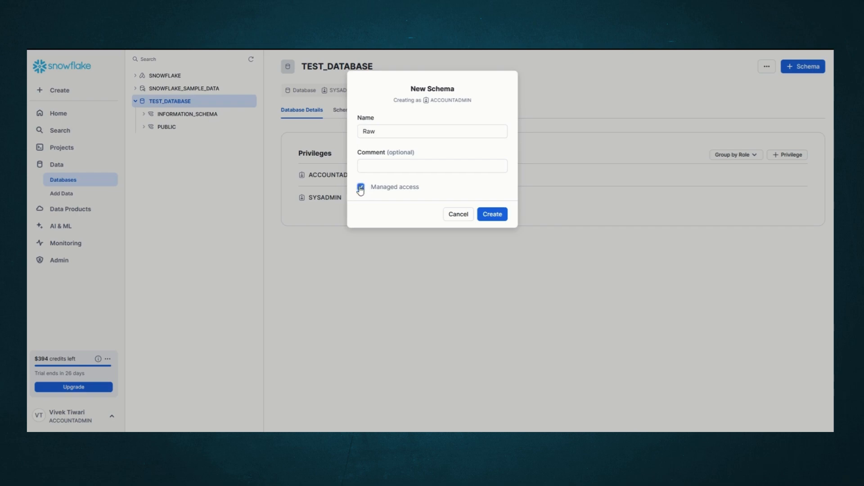
left_click(361, 188)
left_click(499, 219)
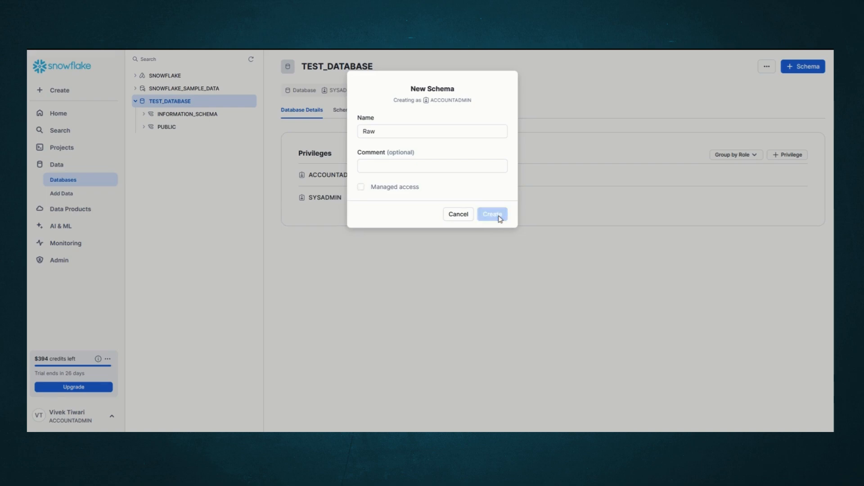
Start a standard table in the RAW schema of TEST_DATABASE and name it test_table in the create statement
left_click(144, 141)
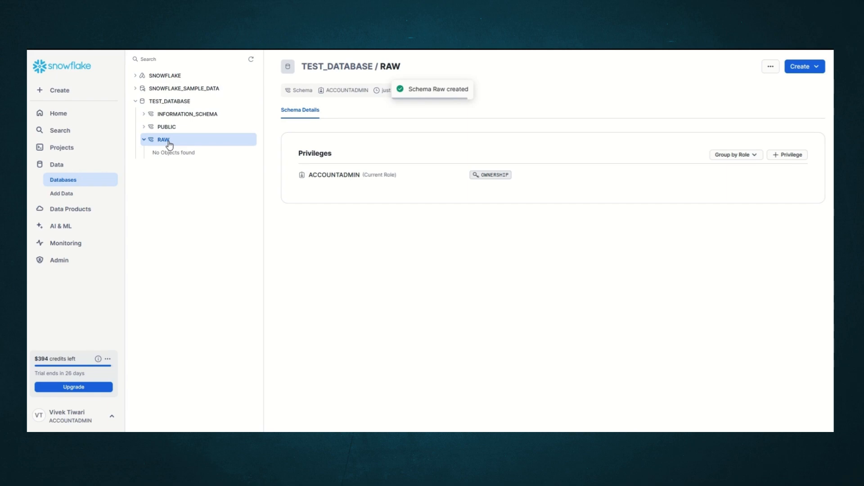
left_click(168, 143)
left_click(806, 67)
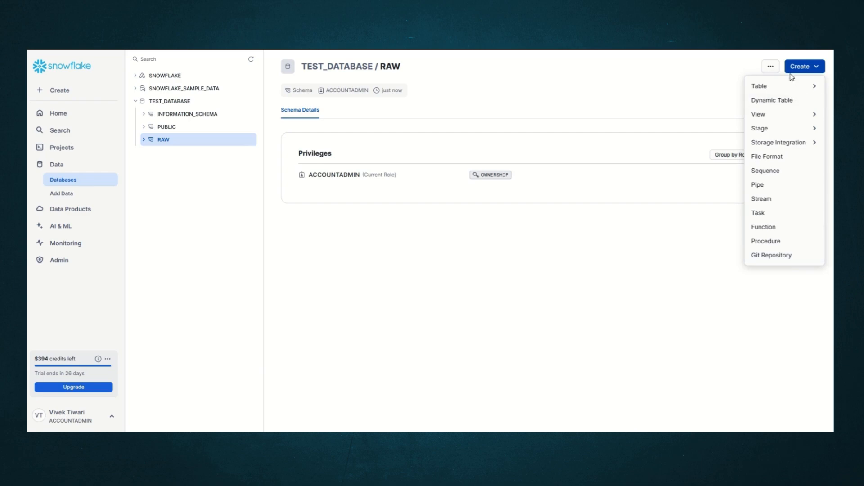
mouse_move(787, 88)
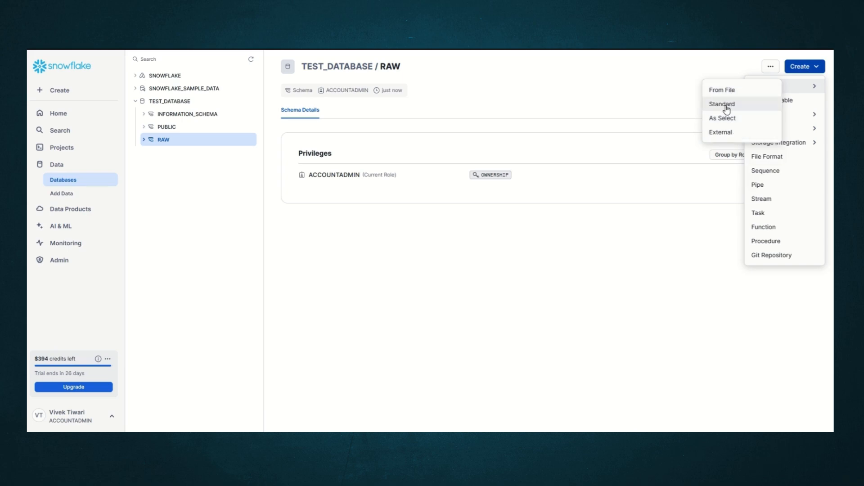
left_click(726, 104)
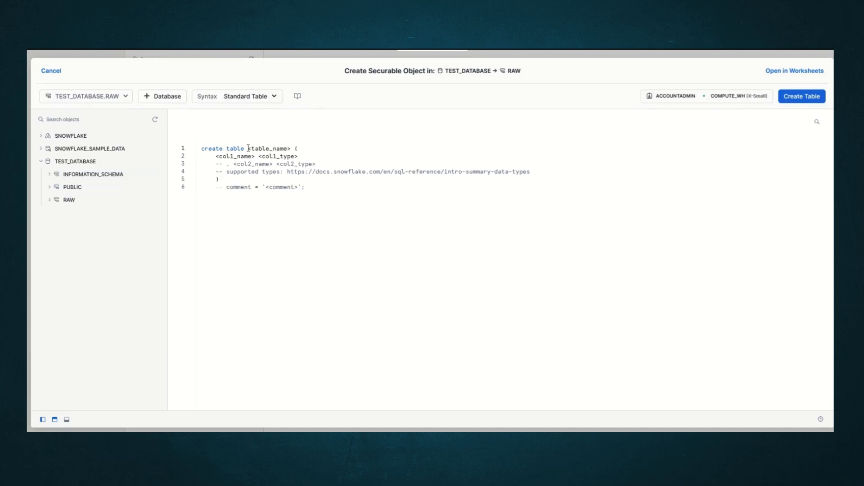
left_click_drag(248, 148, 293, 148)
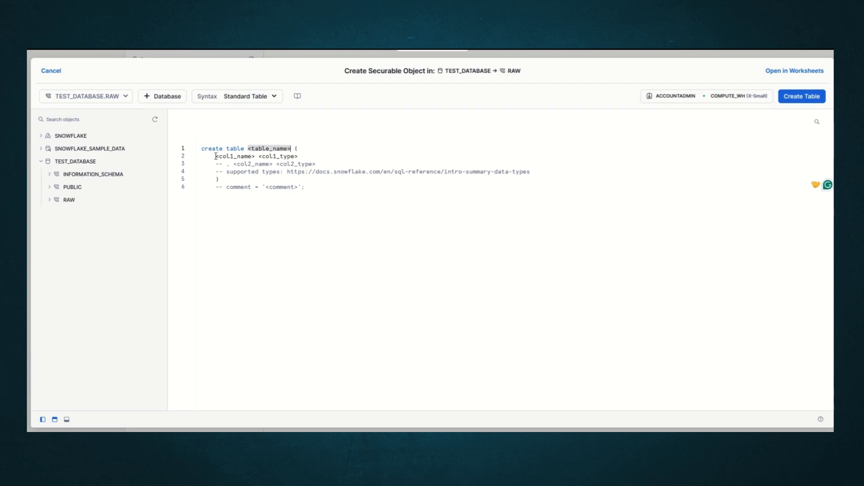
key("BackSpace")
type("test")
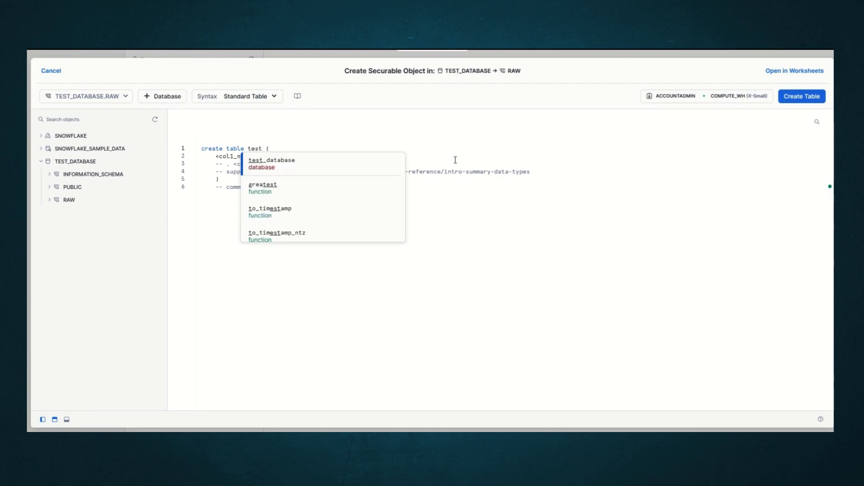
type("_table")
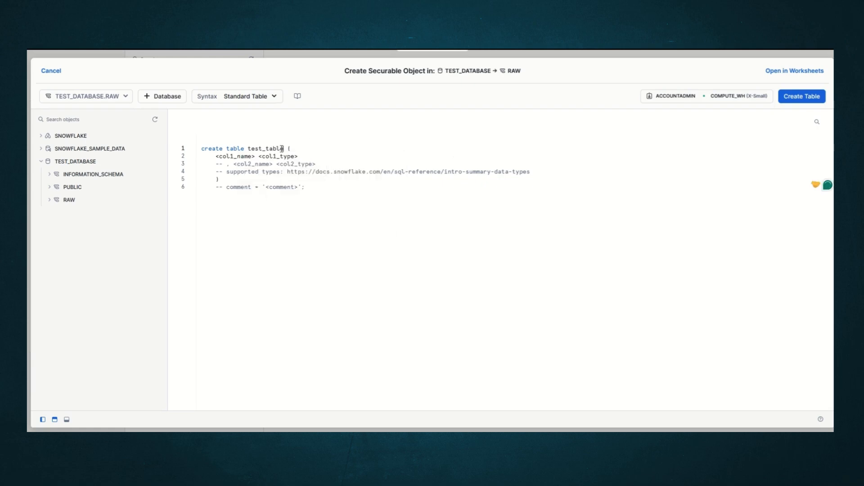
Define the table's first column as ID with the data type INT
left_click_drag(216, 157, 256, 156)
type("ID")
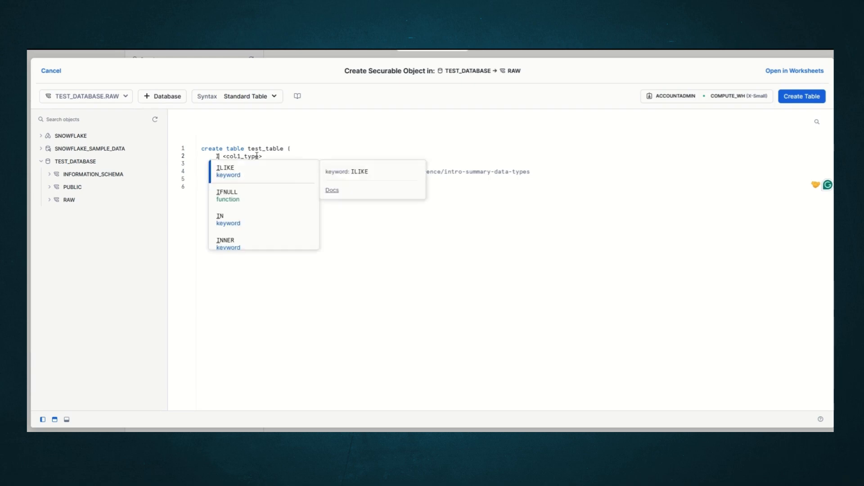
left_click_drag(270, 156, 226, 157)
type("I")
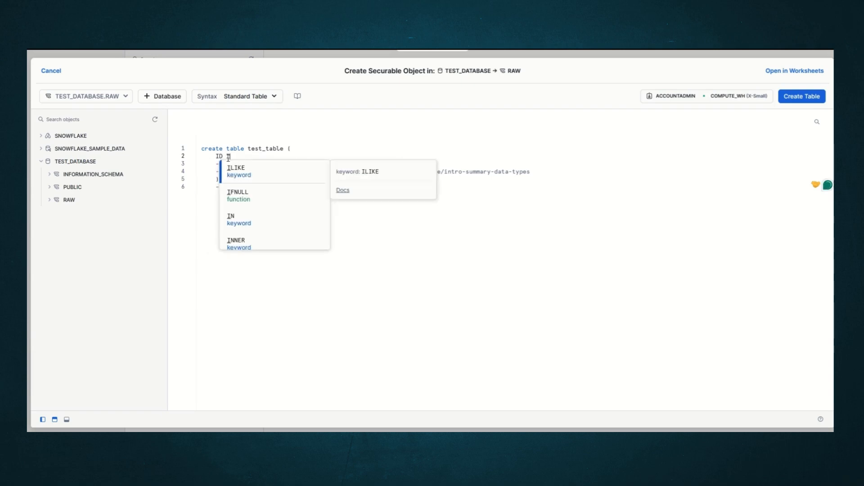
type("nn")
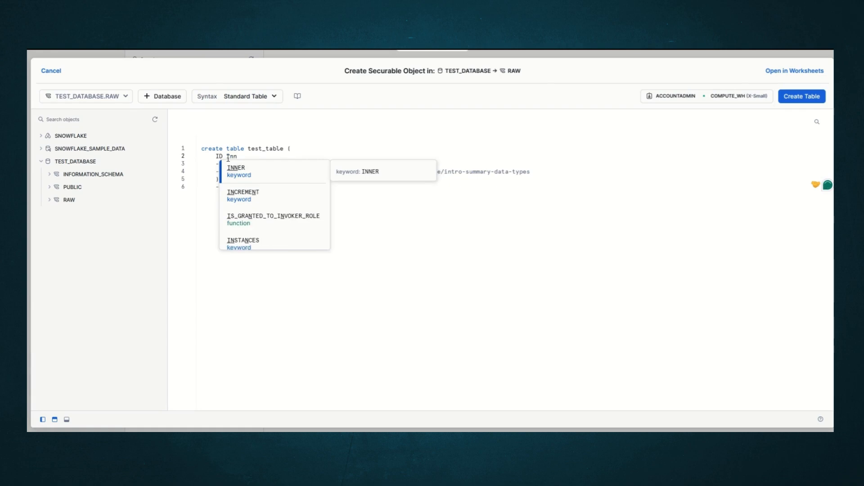
key("BackSpace")
type("t")
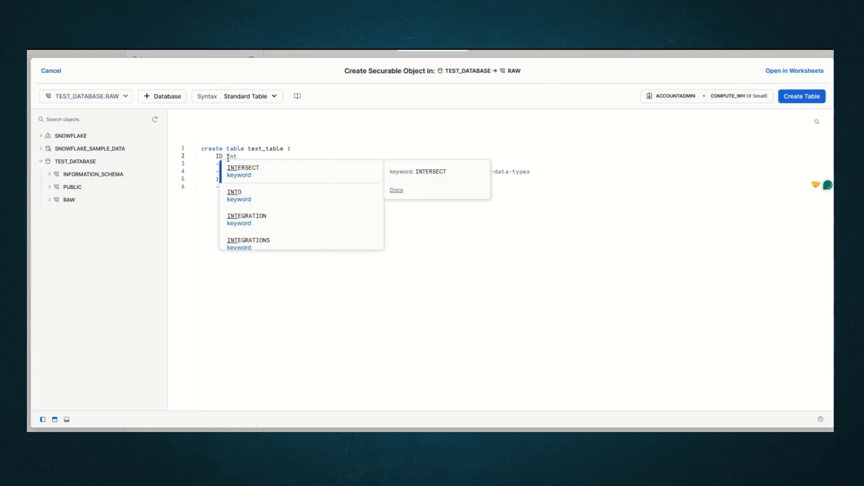
key("Return")
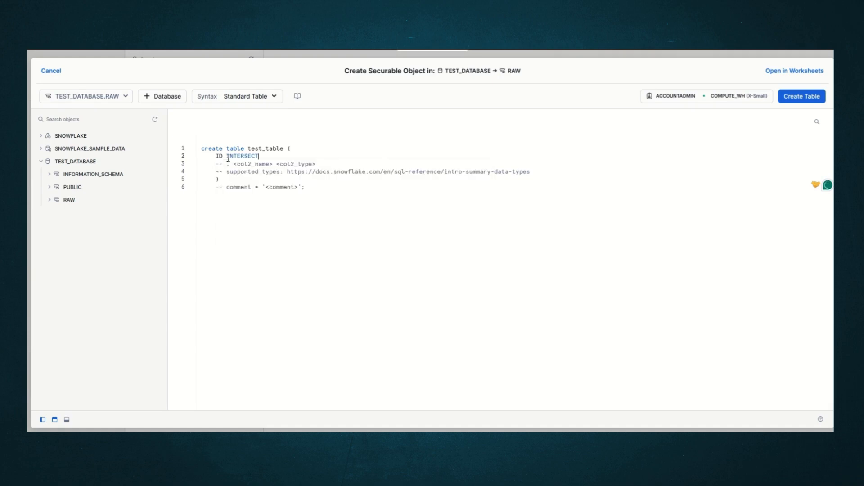
key("BackSpace")
key("BackSpace")
key("BackSpace")
key("BackSpace")
key("BackSpace")
Add a second column, Name, of type Text and remove the template's commented column and supported-types lines
key("Return")
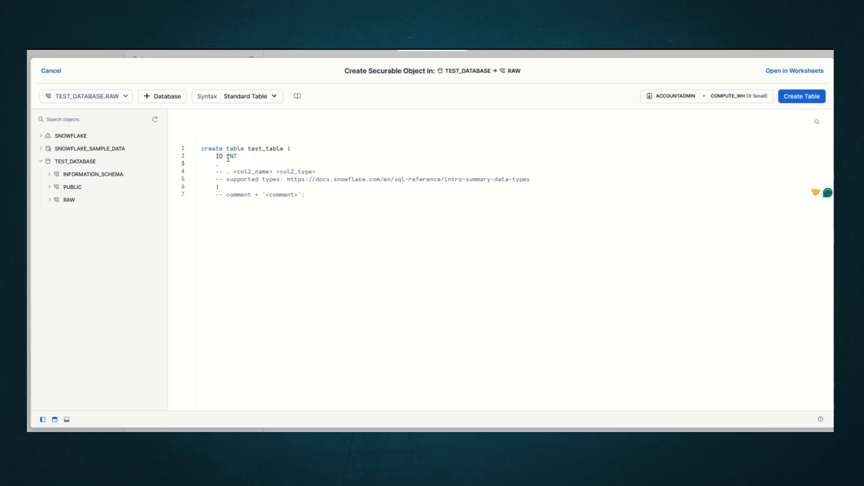
type(",Name")
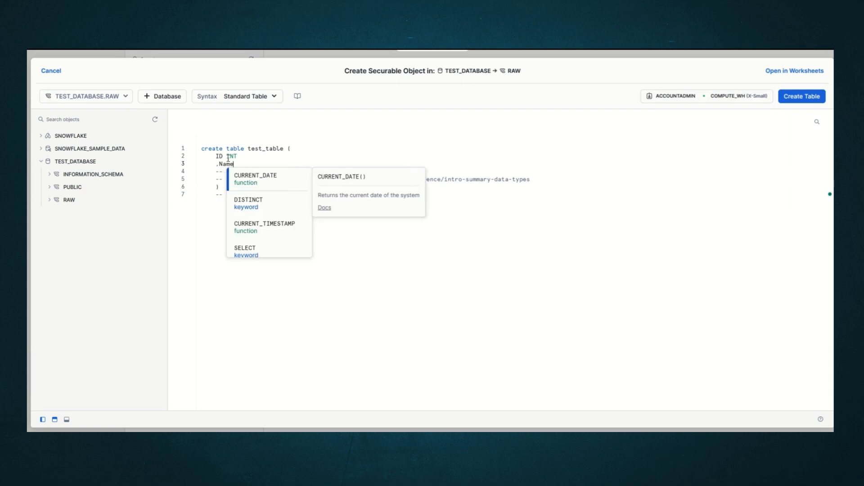
key("Escape")
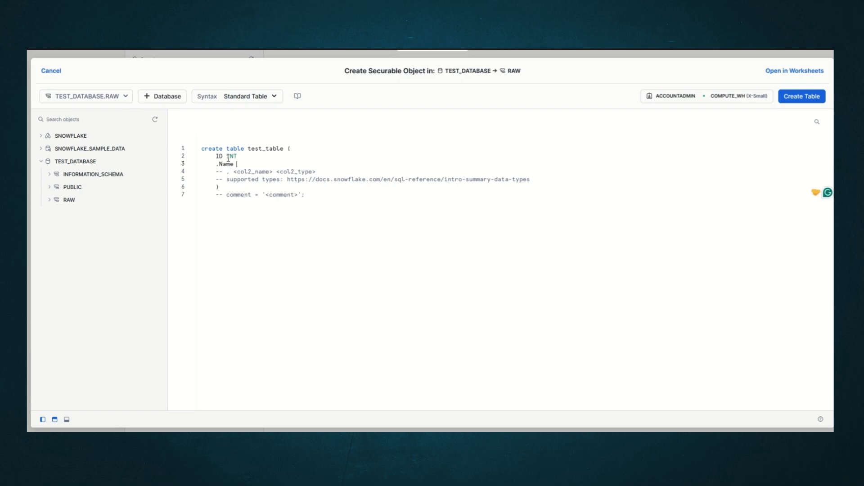
type("te")
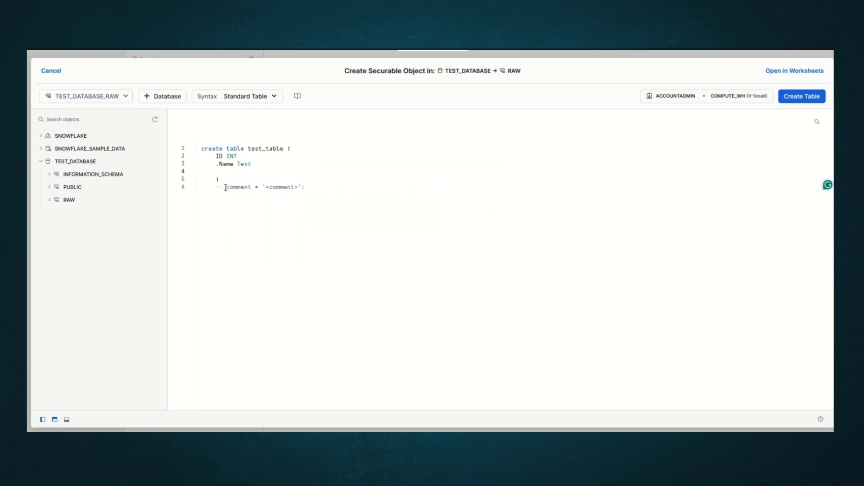
Activate the comment clause with the text 'test table' and create the table
left_click_drag(226, 188, 212, 187)
key("BackSpace")
left_click_drag(284, 186, 251, 187)
key("BackSpace")
type("test")
key("BackSpace")
key("BackSpace")
key("BackSpace")
key("BackSpace")
type("test table")
left_click(800, 102)
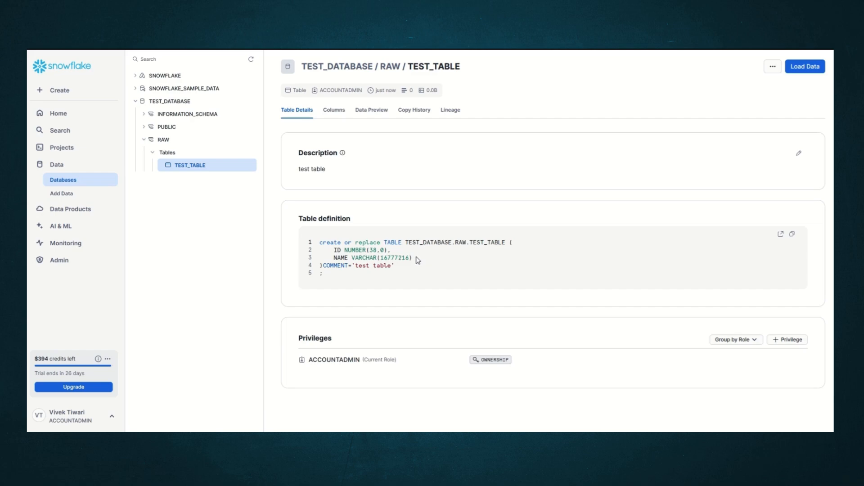
Examine TEST_TABLE's definition, columns, data preview, copy history, lineage and data-loading options without loading any data
double_click(358, 258)
left_click(339, 110)
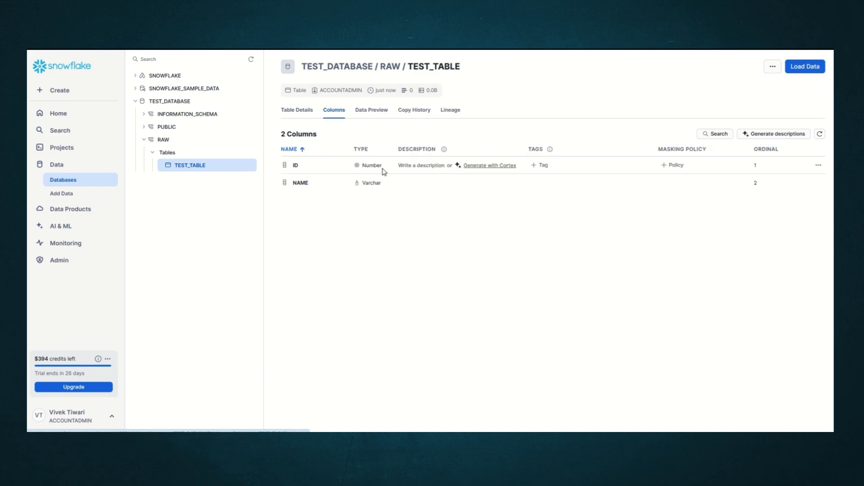
left_click(367, 116)
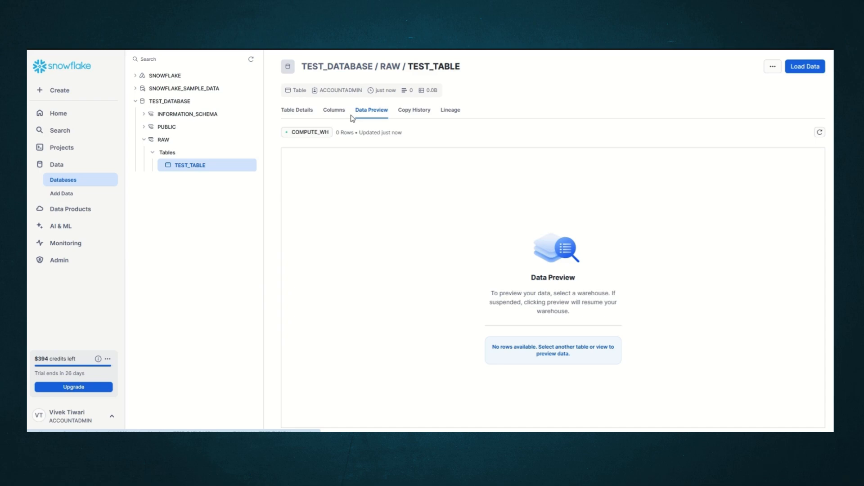
left_click(415, 113)
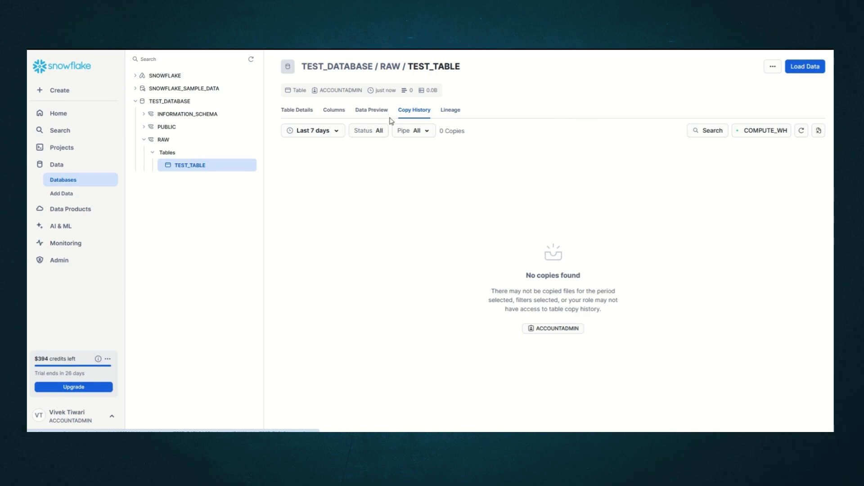
left_click(453, 112)
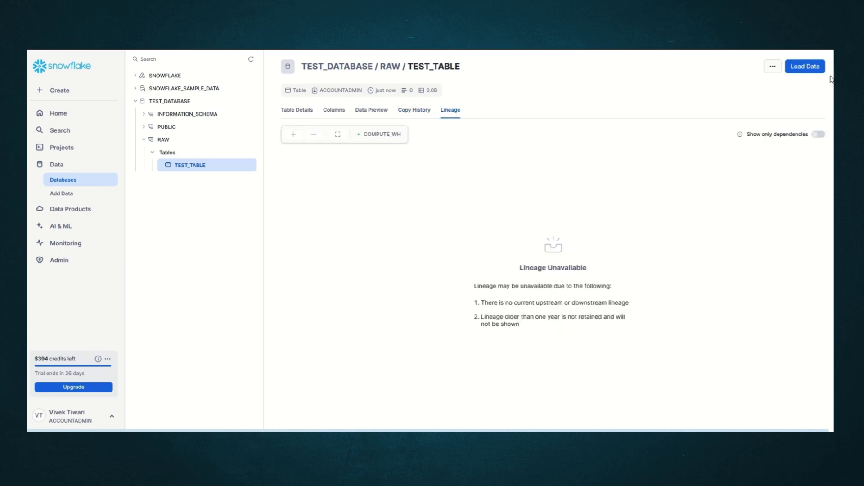
left_click(802, 68)
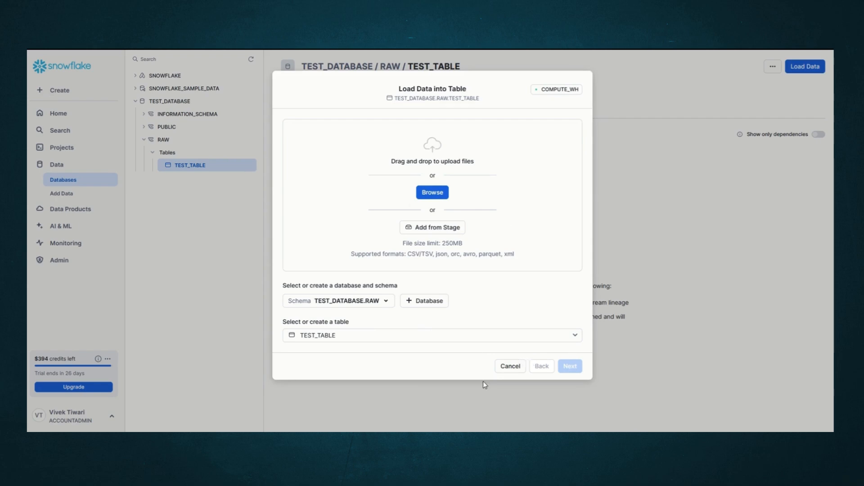
left_click(511, 367)
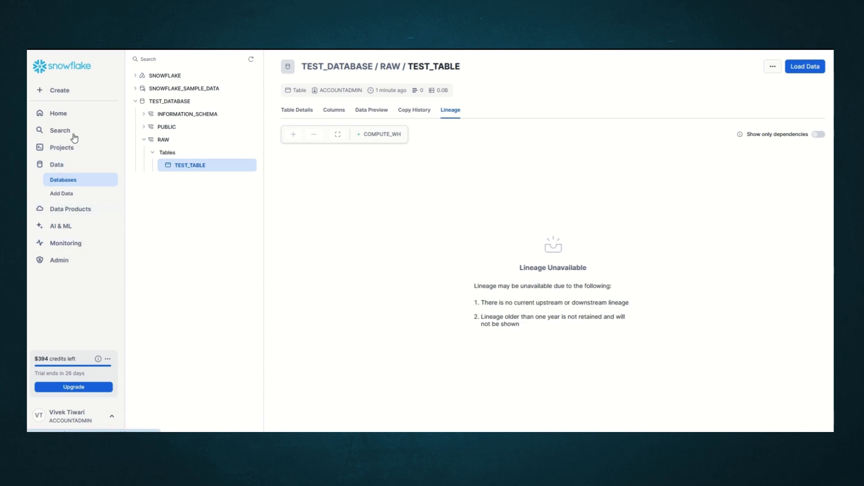
Go to the saved SQL worksheets and open the 1stDemo worksheet
left_click(58, 115)
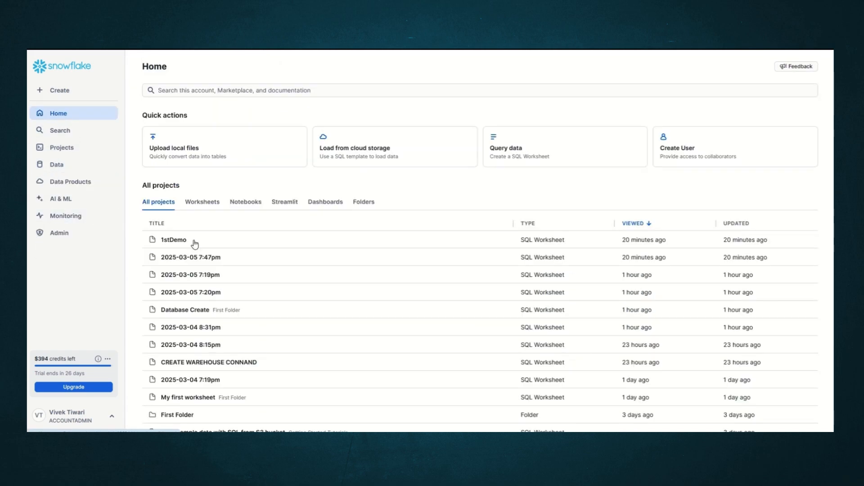
left_click(204, 203)
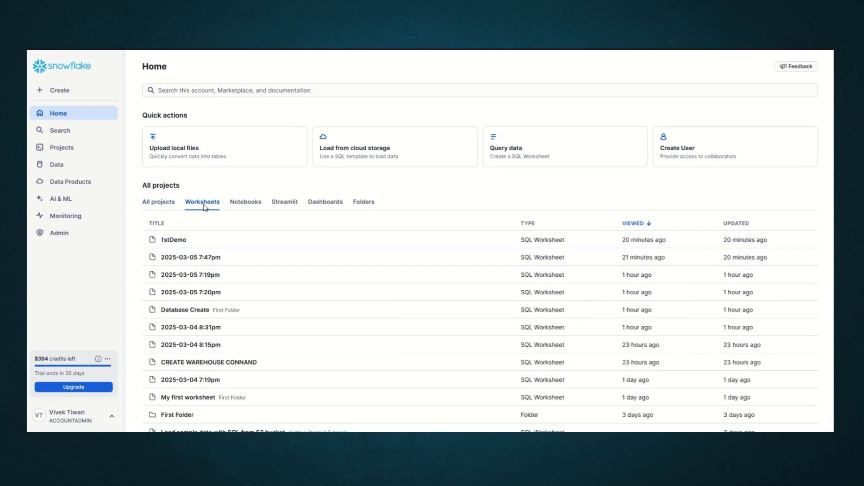
left_click(175, 275)
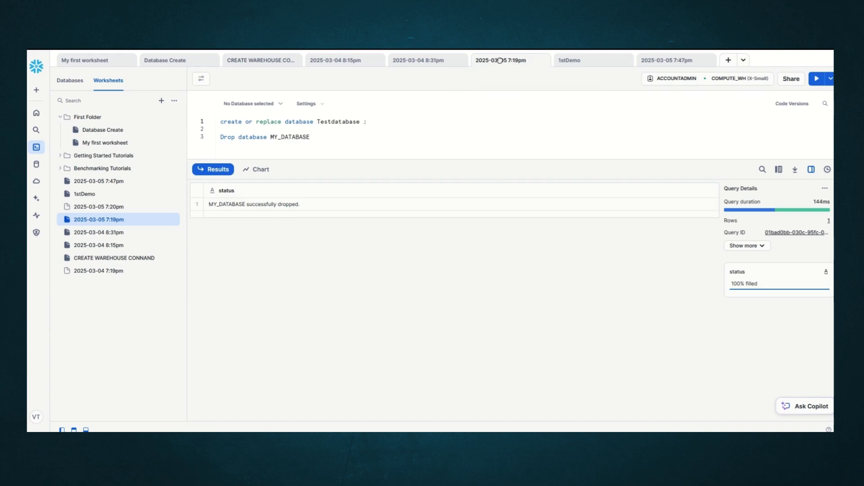
left_click(561, 62)
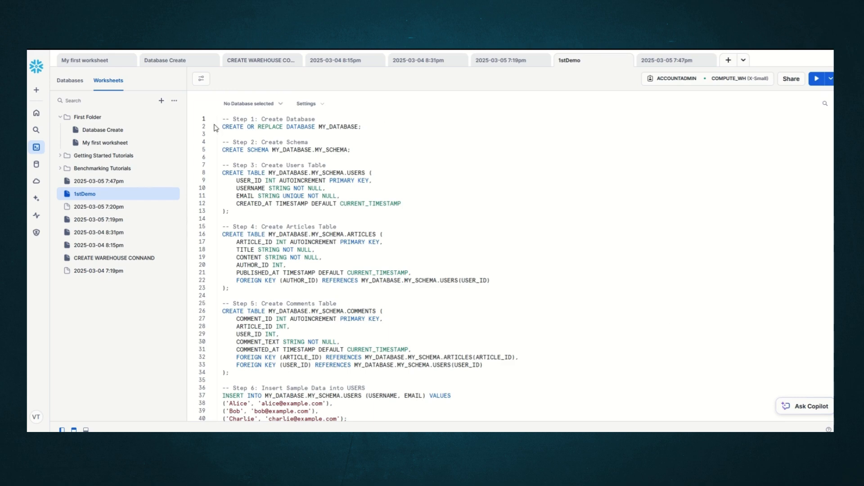
Run only the CREATE OR REPLACE DATABASE statement for MY_DATABASE in the 1stDemo worksheet
double_click(337, 128)
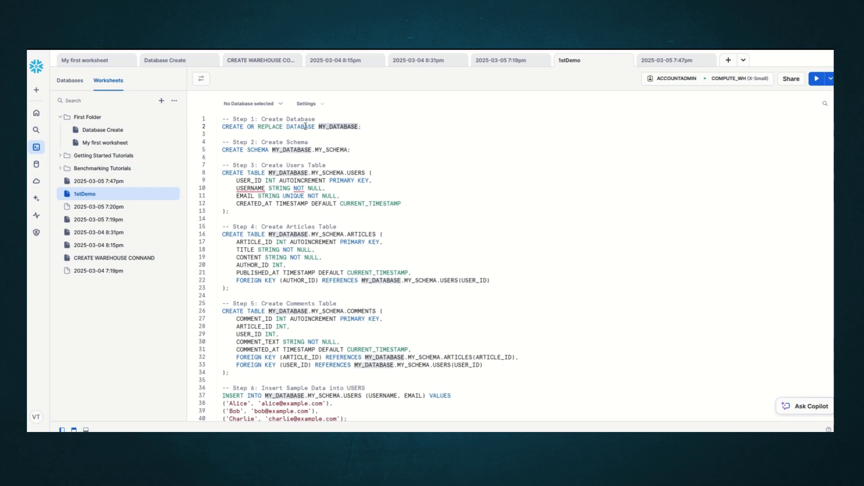
left_click(381, 127)
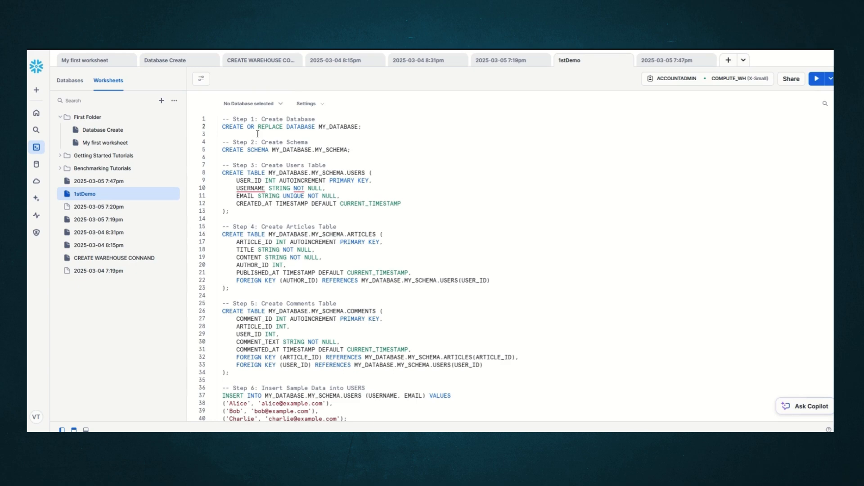
left_click_drag(369, 128, 215, 129)
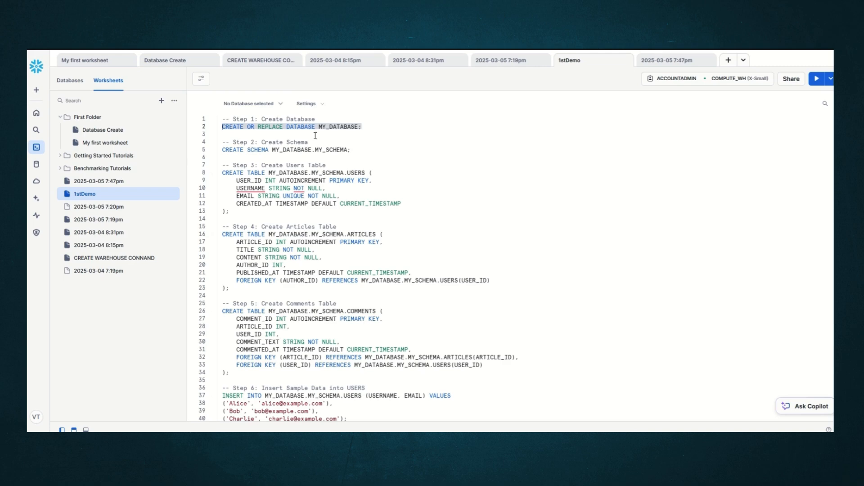
left_click(818, 79)
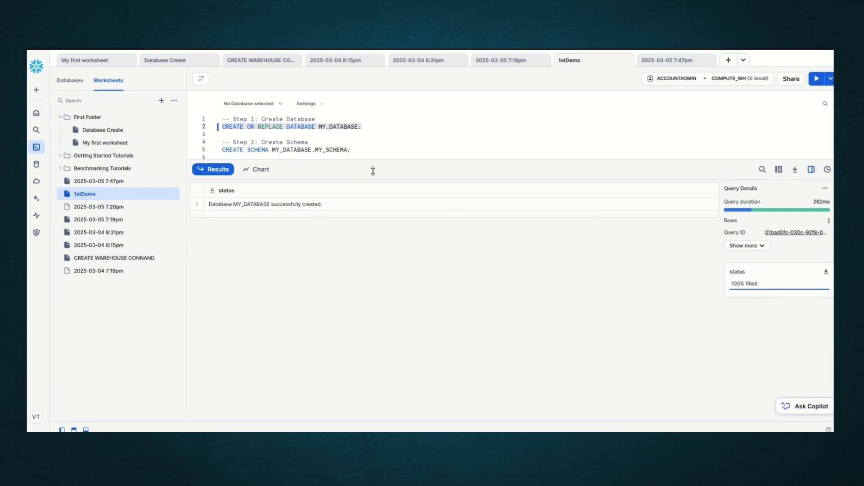
Run the statements that create the schema MY_SCHEMA in MY_DATABASE and its USERS table, one after the other
left_click_drag(356, 149, 224, 150)
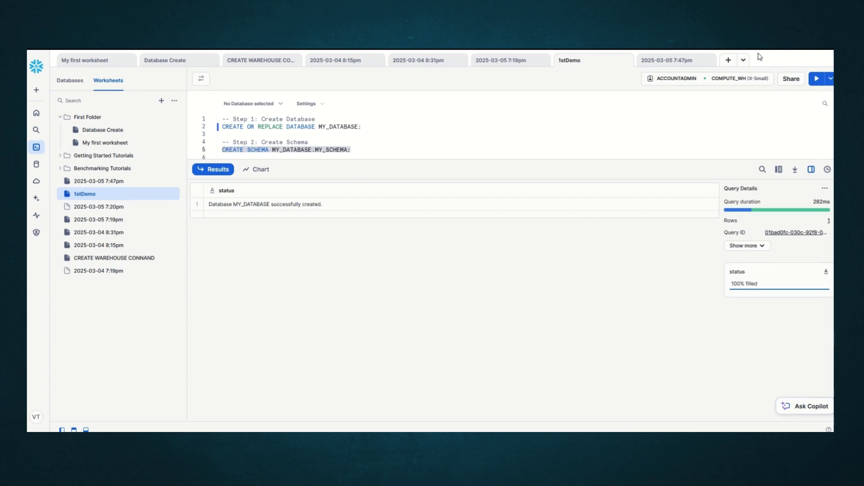
left_click(815, 80)
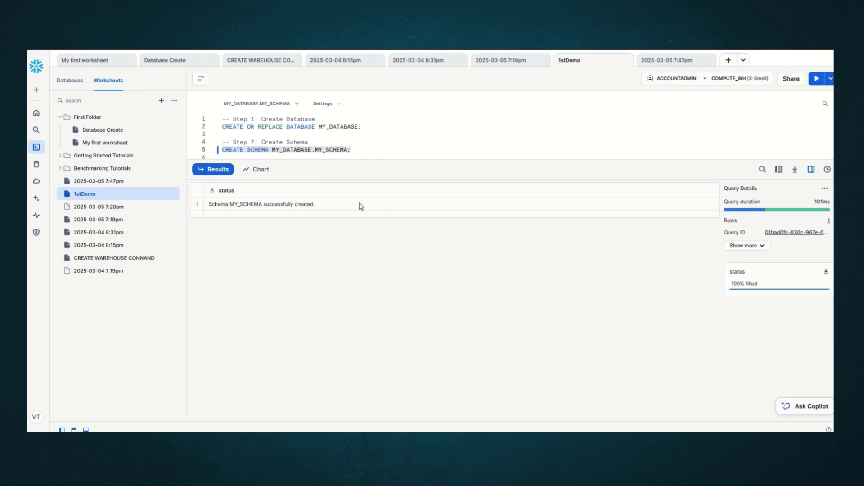
left_click_drag(389, 161, 383, 276)
left_click_drag(253, 216, 222, 173)
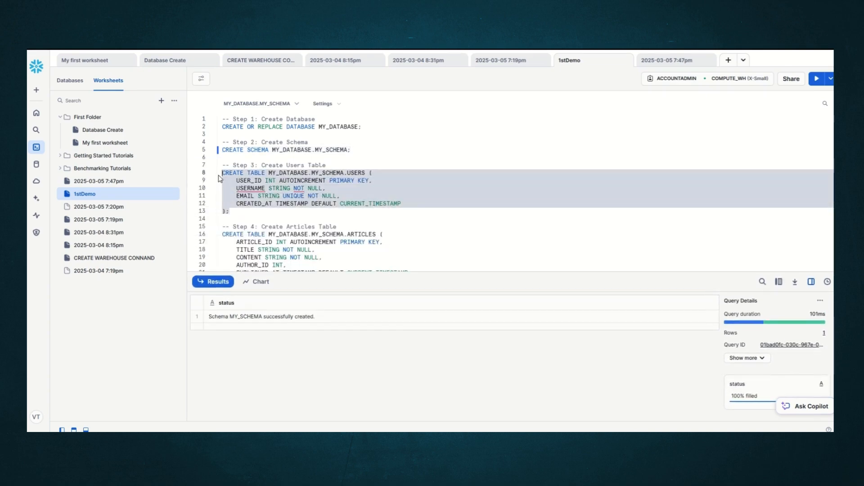
left_click(816, 79)
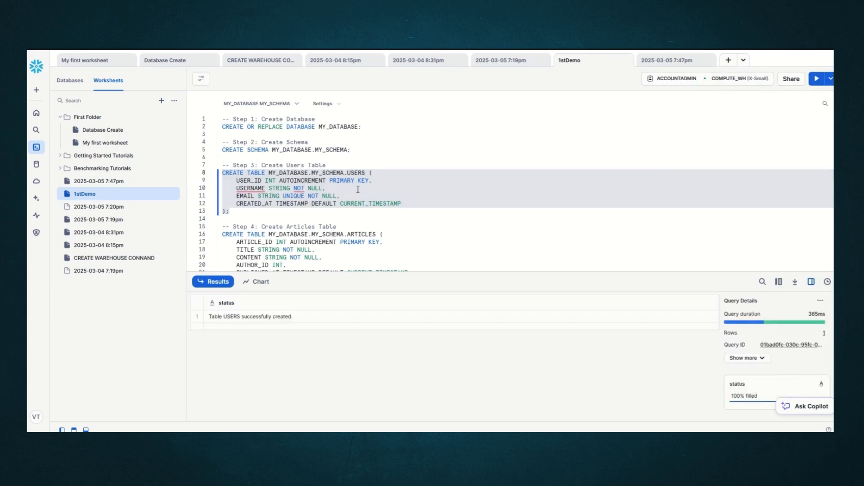
Run the CREATE TABLE statements for ARTICLES and COMMENTS in MY_DATABASE.MY_SCHEMA, one after the other
scroll(299, 174, "down", 2)
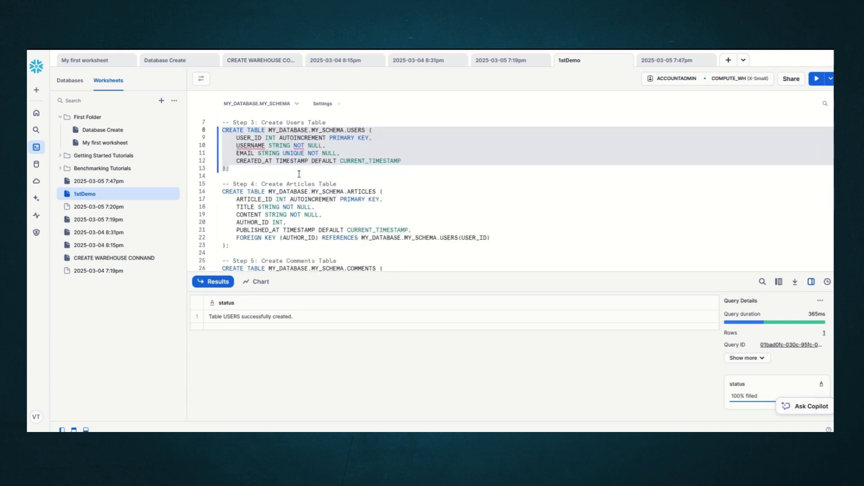
left_click_drag(229, 247, 221, 193)
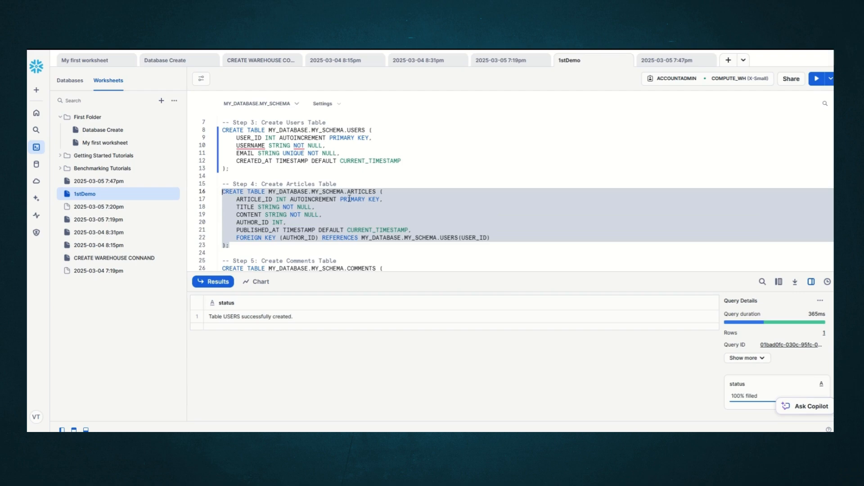
left_click(815, 80)
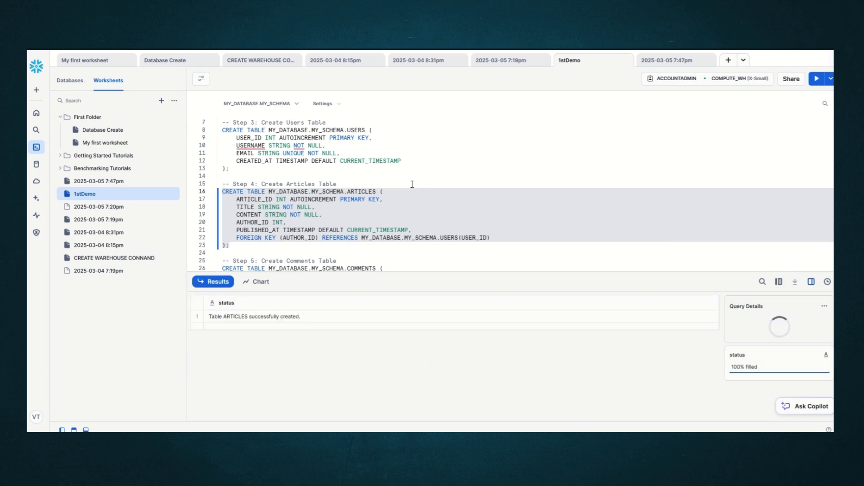
scroll(411, 184, "down", 1)
scroll(412, 184, "down", 3)
left_click_drag(236, 202, 221, 140)
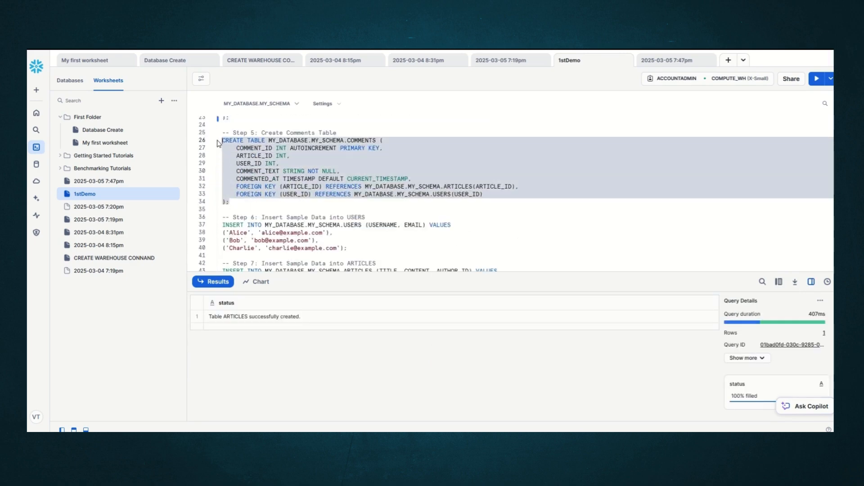
left_click(816, 78)
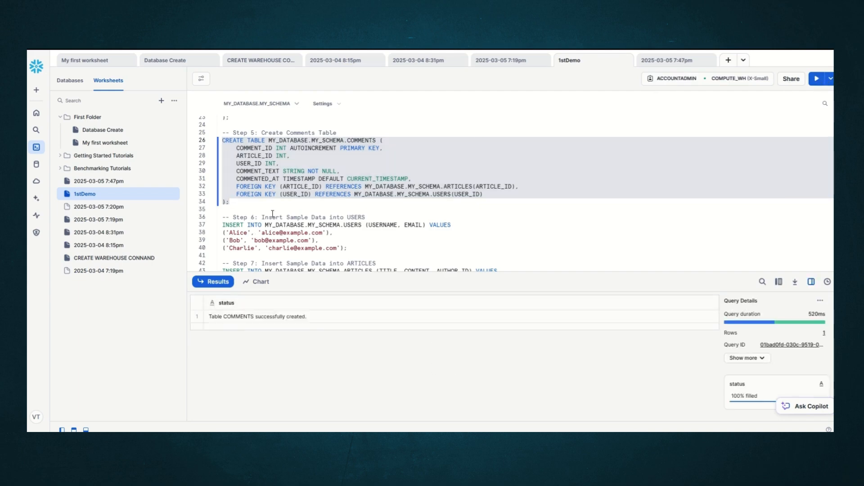
Run the three INSERT statements one by one to load the sample data into USERS, ARTICLES and COMMENTS
scroll(273, 214, "down", 4)
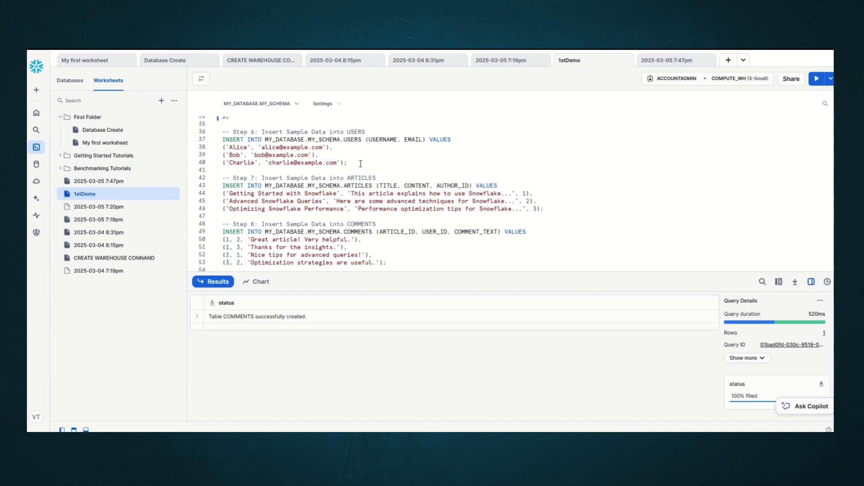
left_click_drag(347, 162, 222, 131)
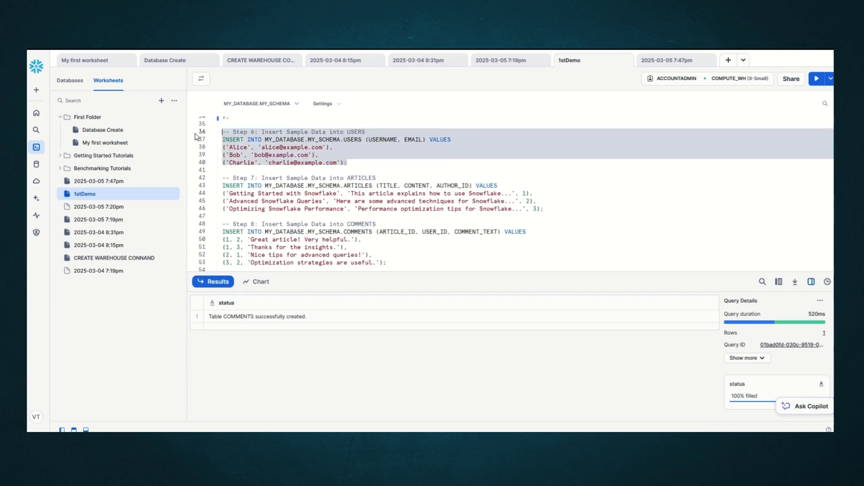
left_click(814, 79)
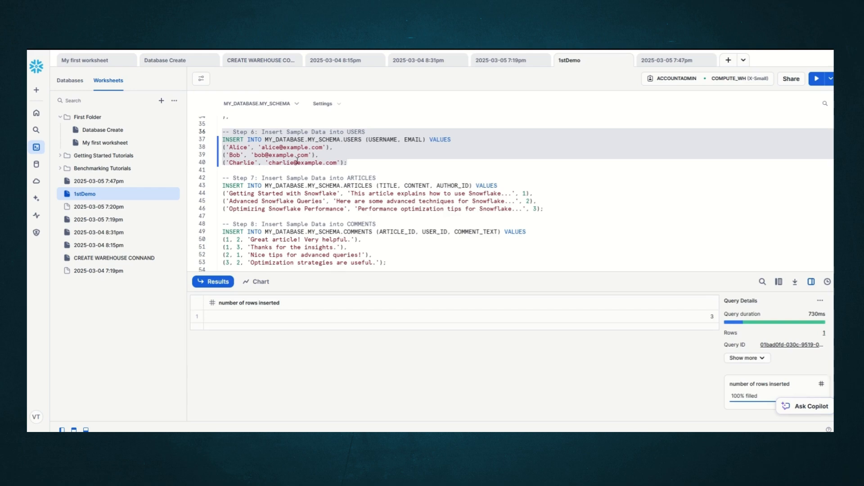
left_click_drag(544, 208, 213, 187)
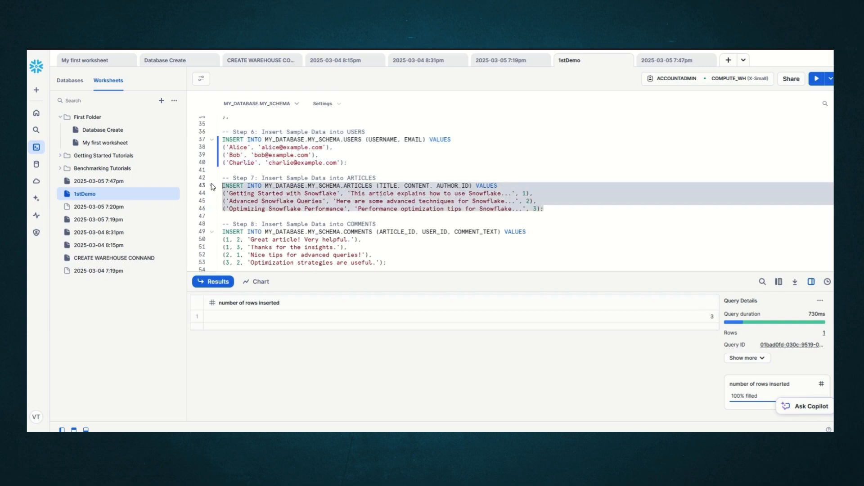
left_click(817, 80)
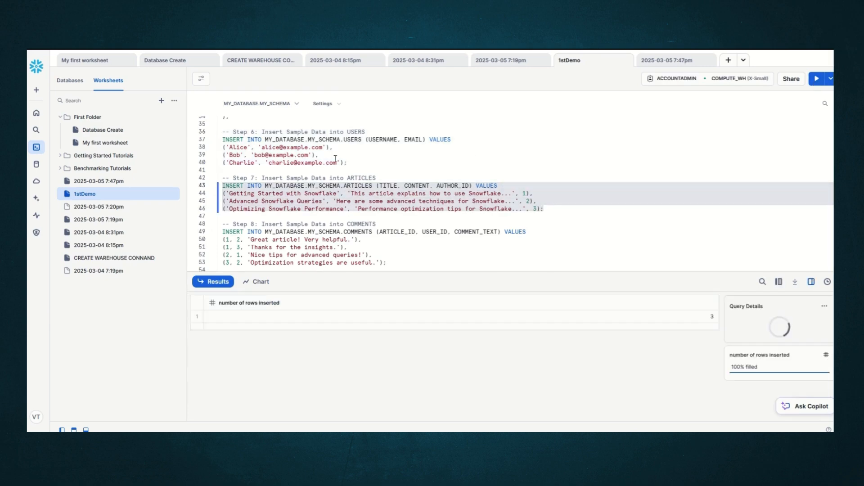
scroll(364, 212, "down", 2)
left_click_drag(397, 220, 223, 189)
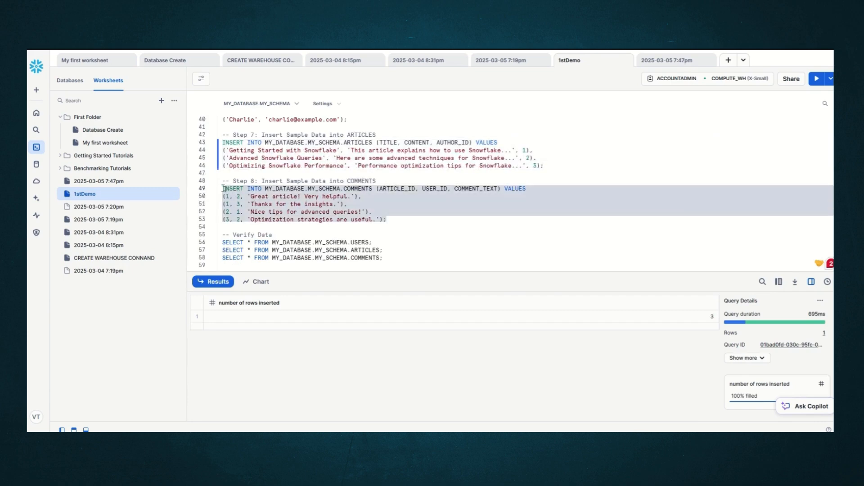
left_click(817, 79)
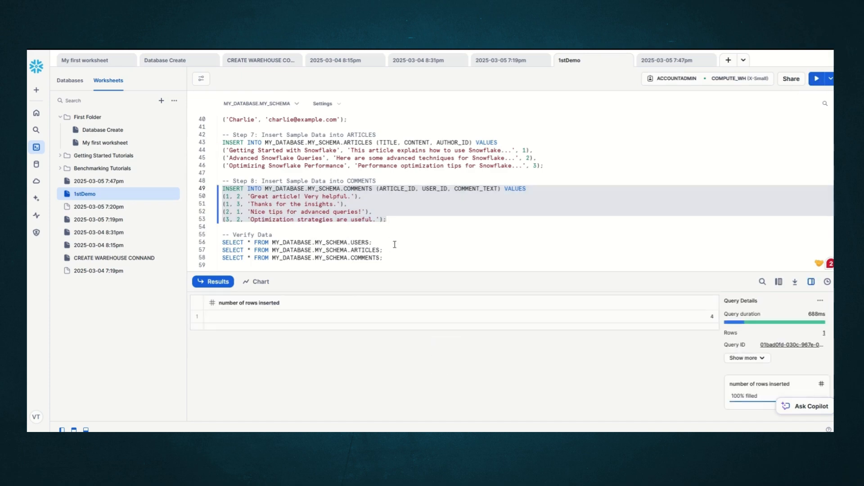
Verify the inserted data by running the SELECT * queries on USERS, ARTICLES and COMMENTS individually
left_click_drag(394, 244, 216, 246)
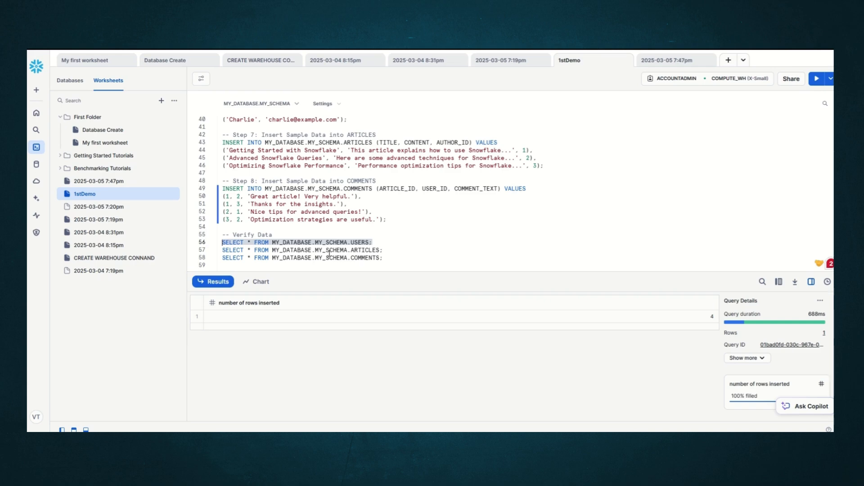
left_click(816, 79)
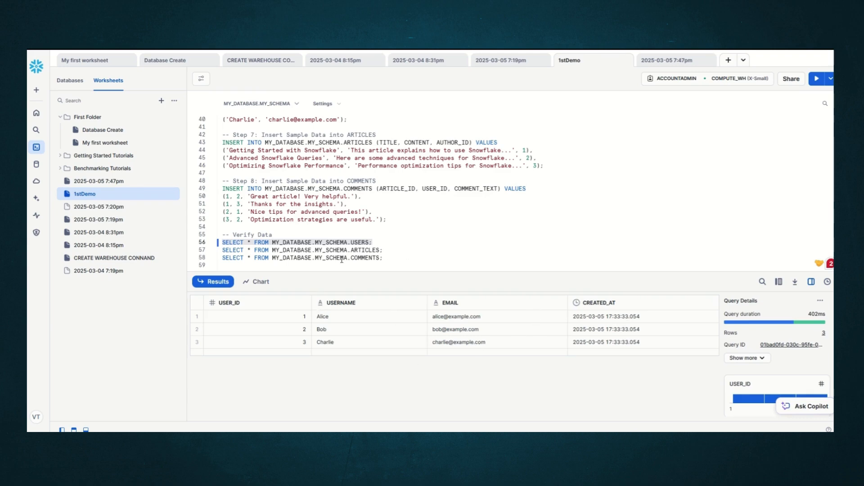
left_click(237, 249)
left_click_drag(226, 247, 215, 250)
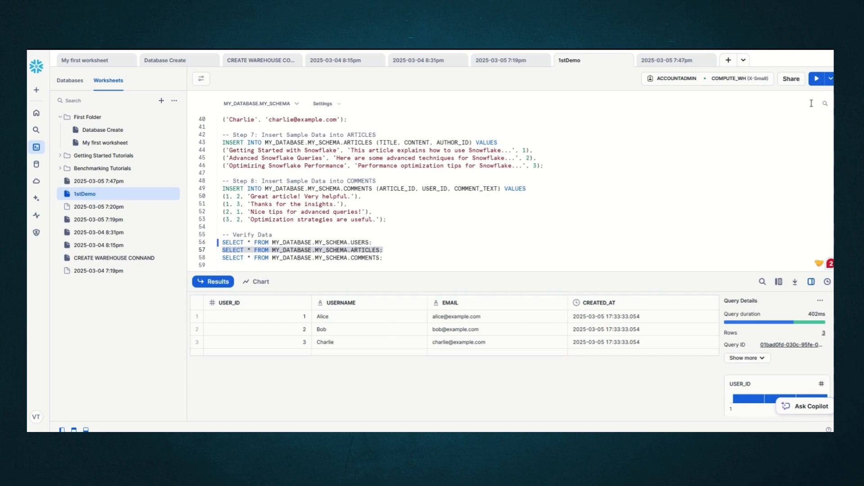
left_click(815, 82)
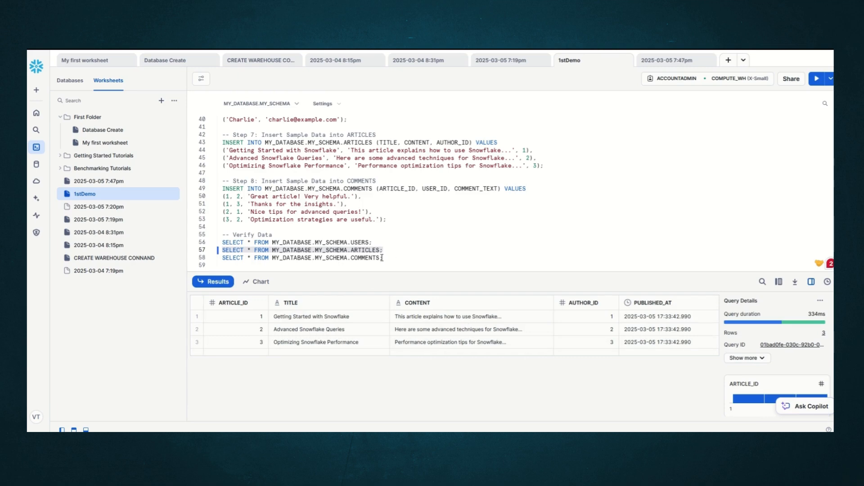
left_click_drag(394, 259, 219, 259)
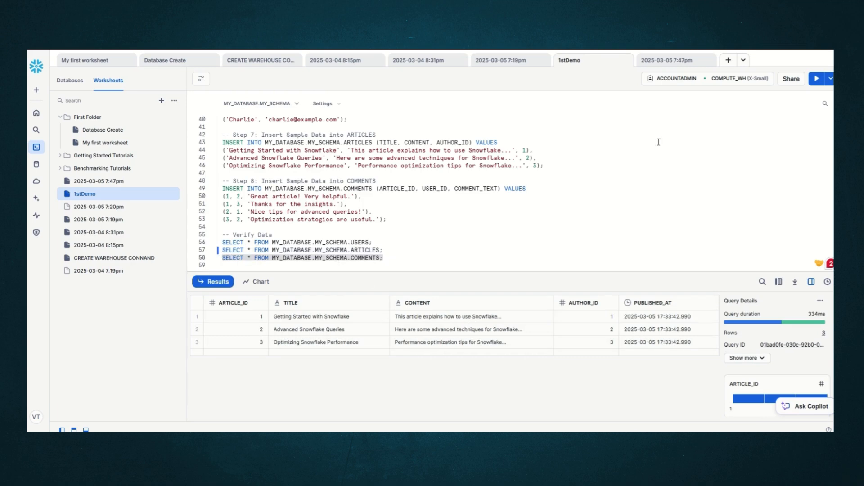
left_click(815, 79)
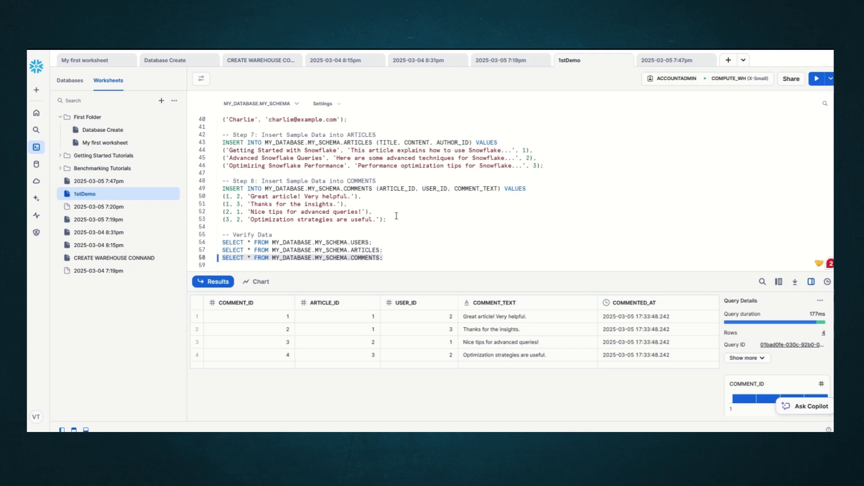
Review the column data types and the CURRENT_TIMESTAMP default in the ARTICLES and COMMENTS table definitions
scroll(396, 216, "up", 5)
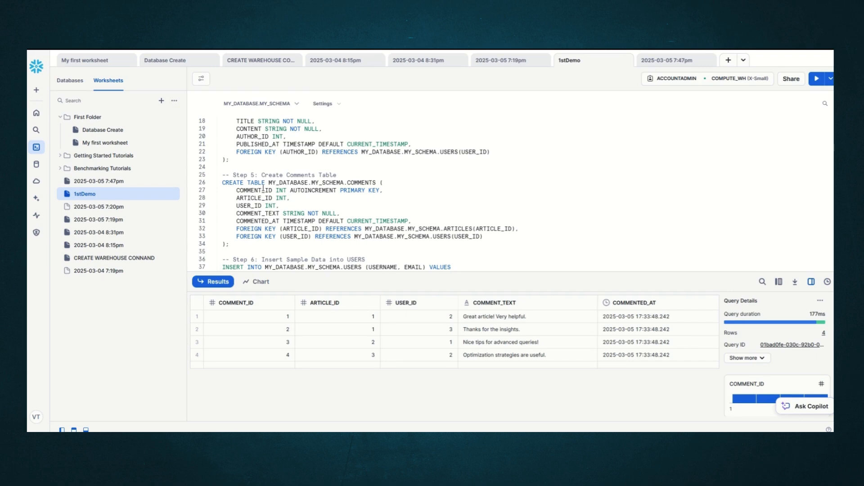
left_click(280, 198)
double_click(297, 214)
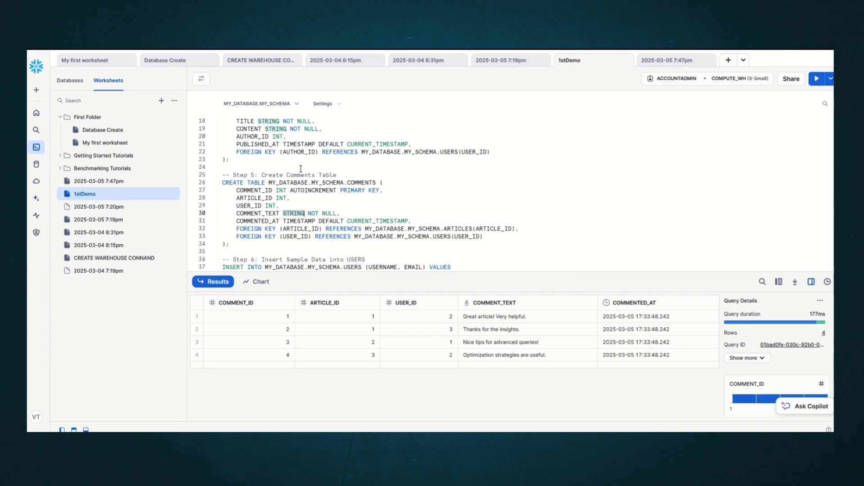
double_click(302, 144)
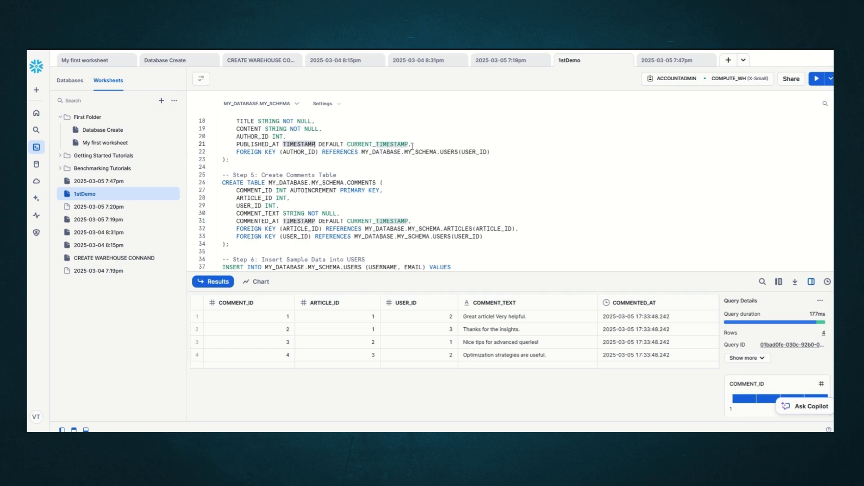
left_click_drag(414, 144, 347, 144)
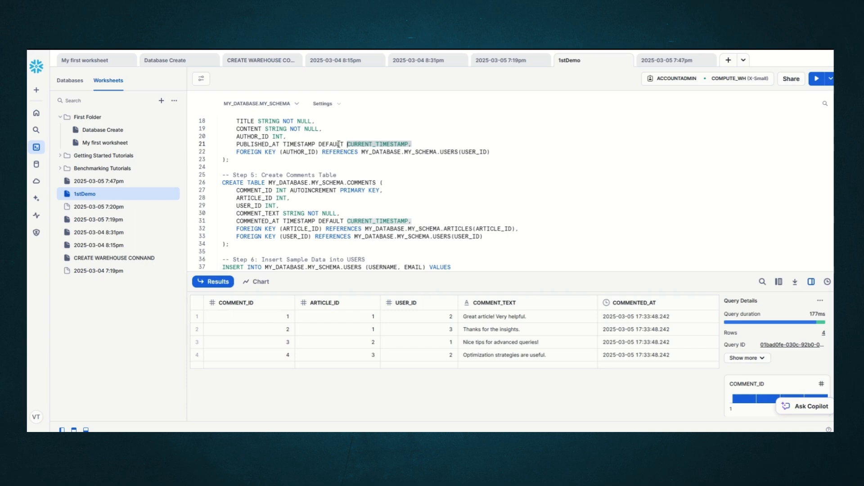
scroll(338, 144, "up", 2)
scroll(398, 138, "up", 3)
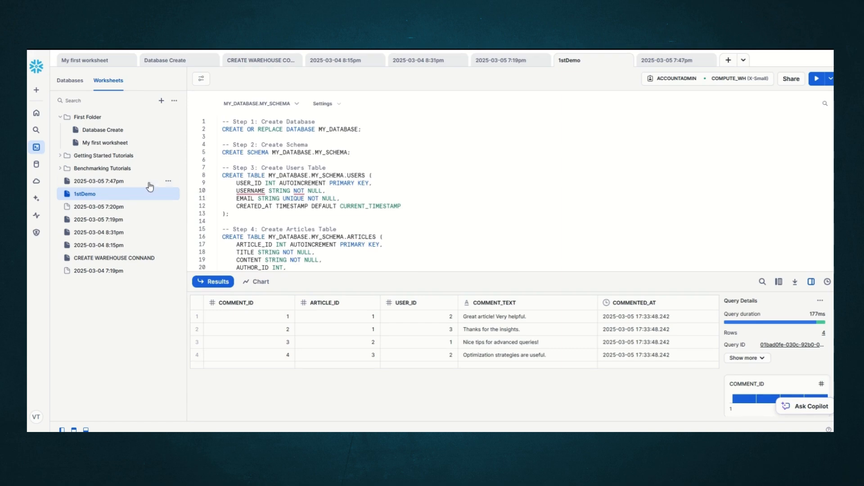
Go to the databases list, check TEST_DATABASE's schemas, and expand MY_DATABASE down to the tables of MY_SCHEMA
mouse_move(149, 188)
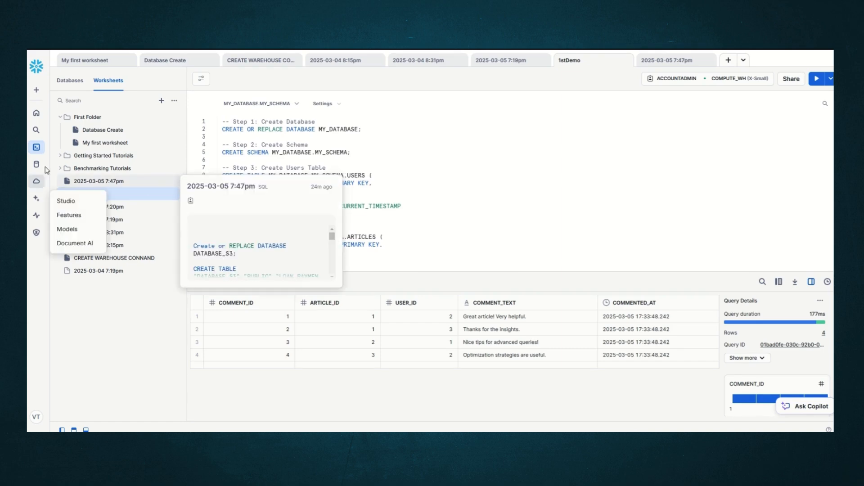
mouse_move(36, 165)
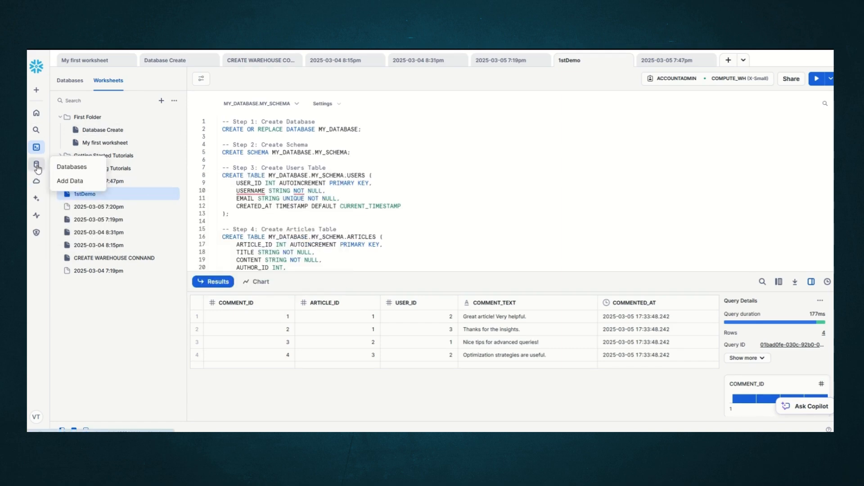
left_click(74, 166)
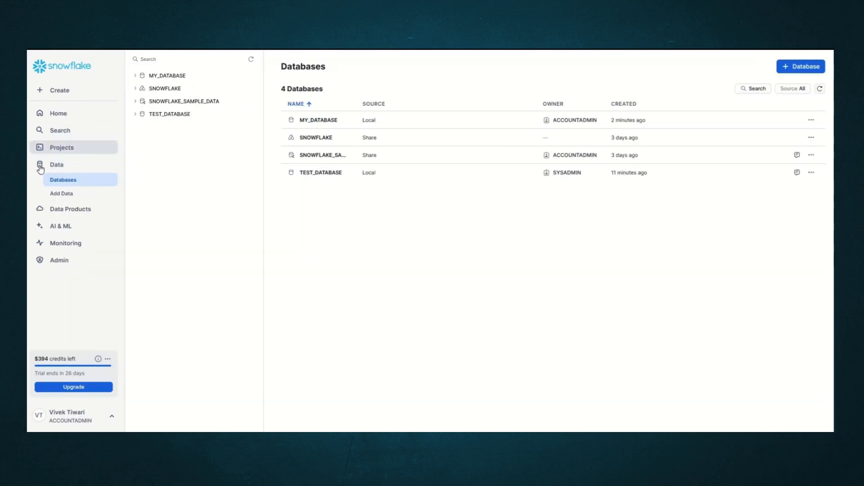
left_click(136, 115)
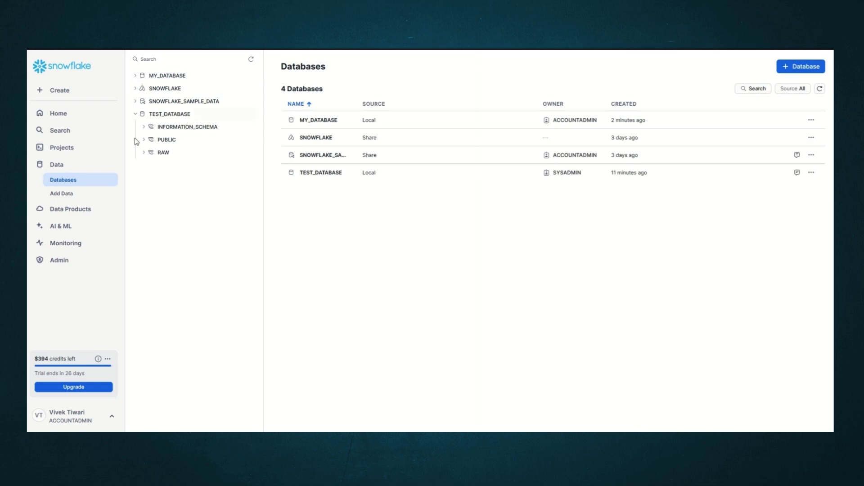
left_click(135, 115)
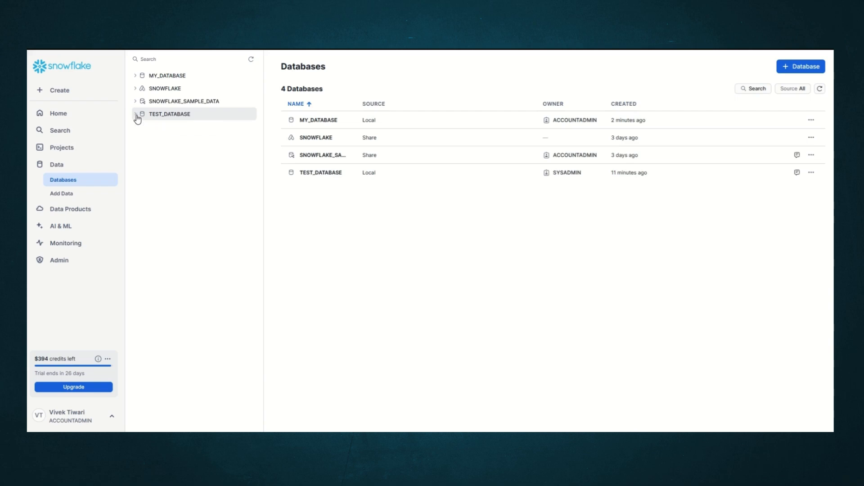
left_click(135, 76)
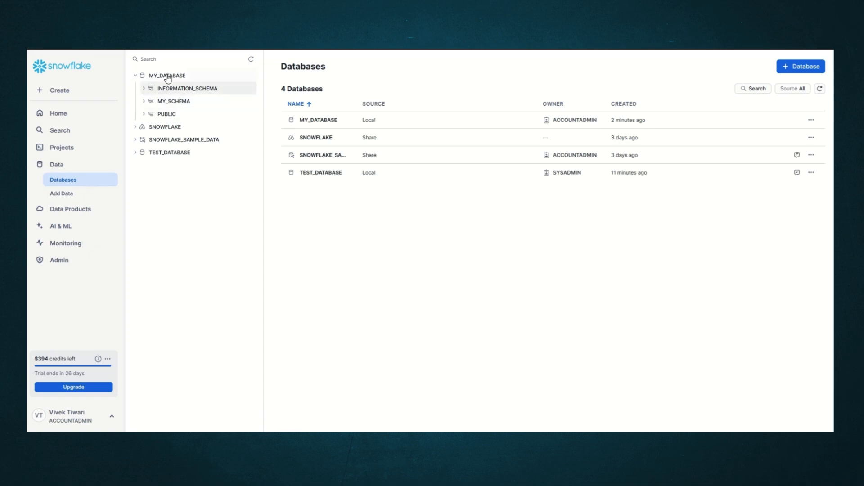
left_click(147, 103)
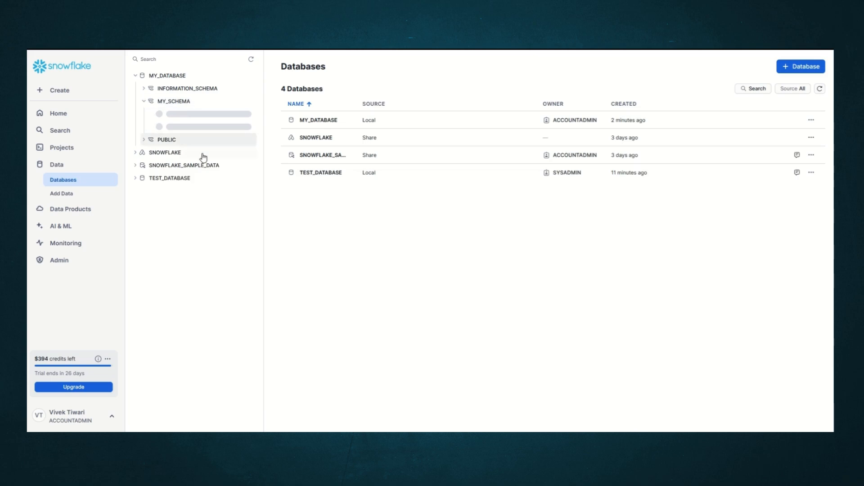
left_click(158, 118)
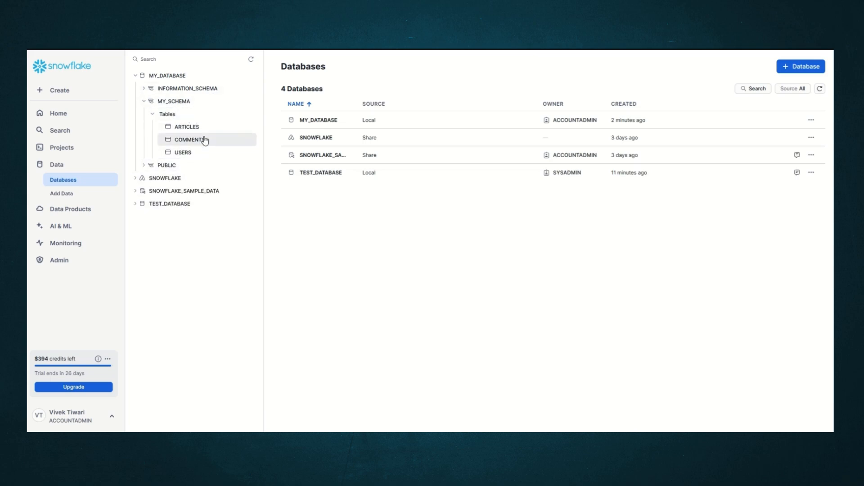
Examine the USERS table's details, data preview and copy history
left_click(184, 153)
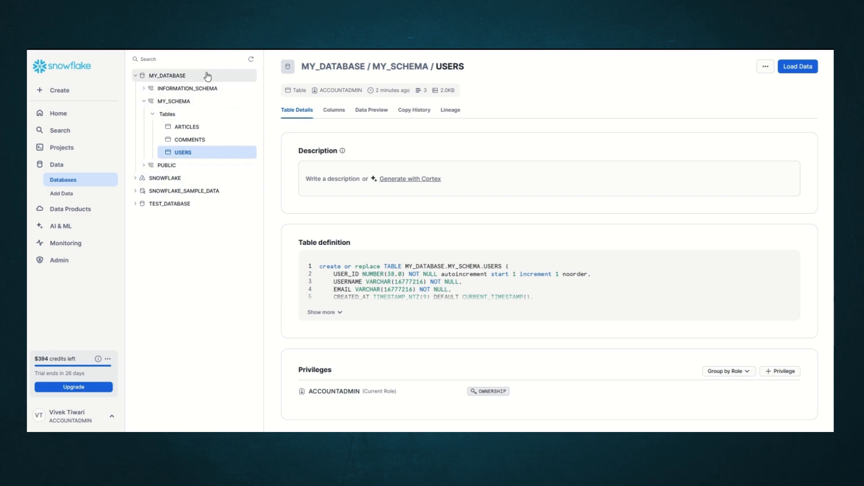
left_click(334, 111)
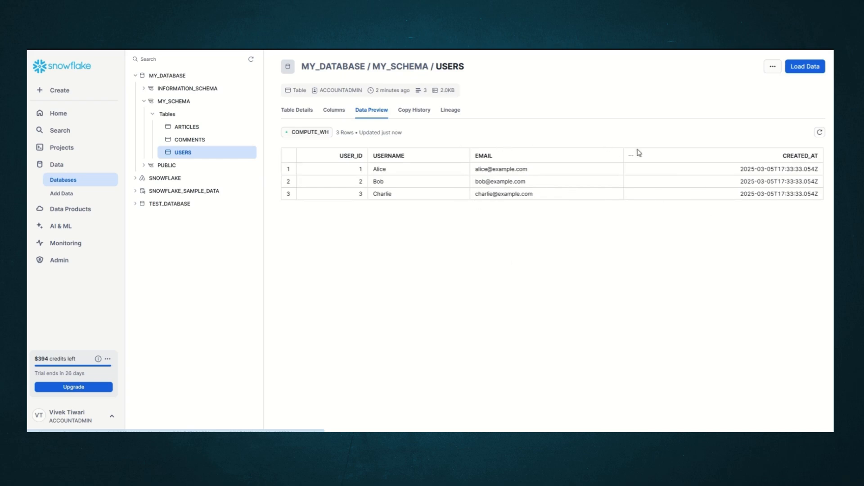
left_click(413, 111)
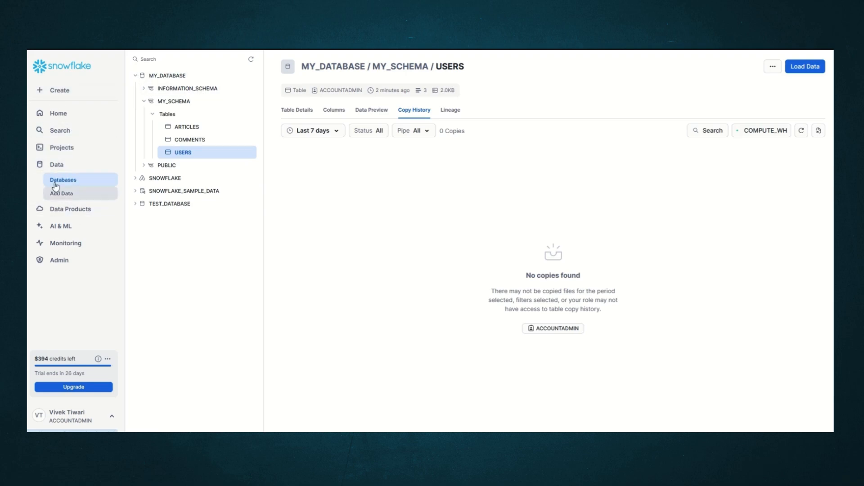
Return to the list of worksheets and open the 2025-03-05 7:47pm SQL worksheet
left_click(62, 118)
left_click(212, 202)
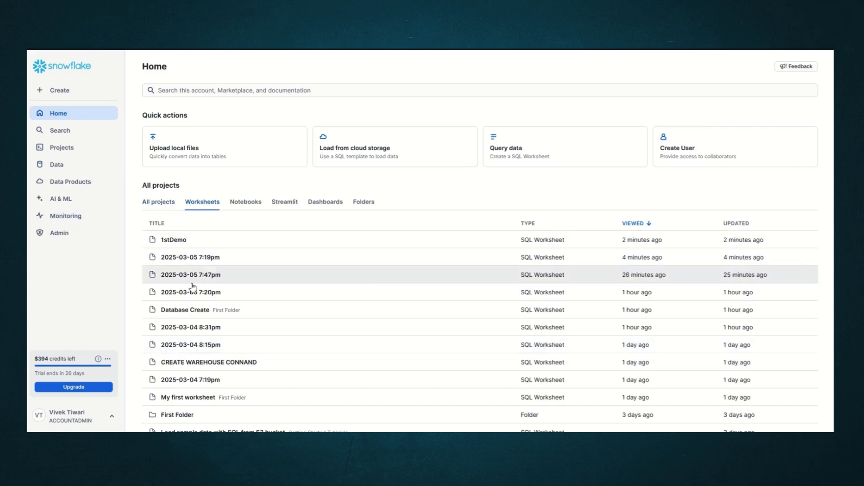
left_click(177, 240)
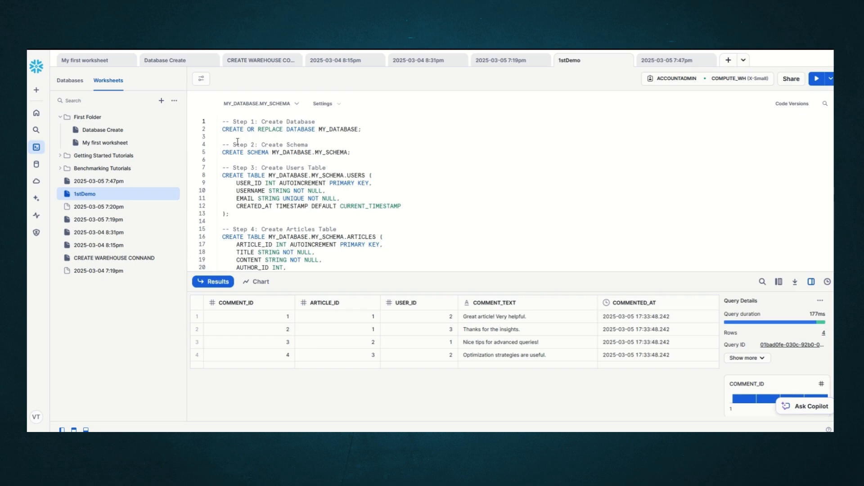
left_click(661, 64)
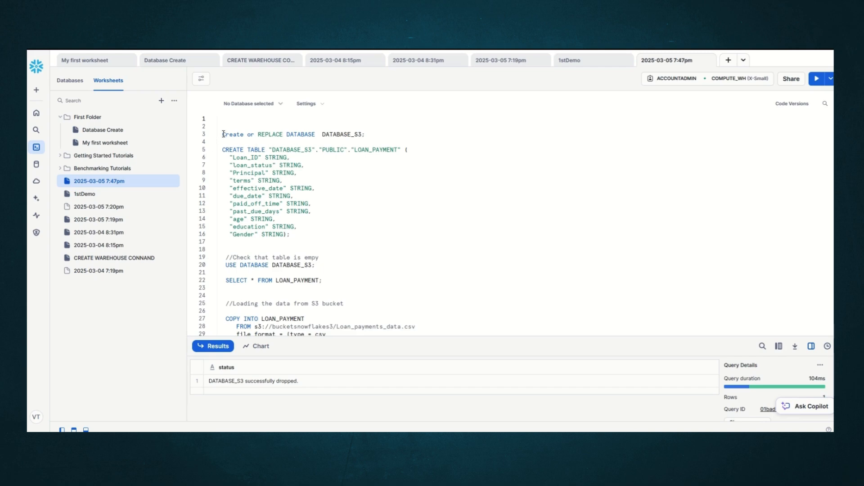
Run the statements that create the DATABASE_S3 database and its LOAN_PAYMENT table in the PUBLIC schema
left_click_drag(223, 135, 367, 135)
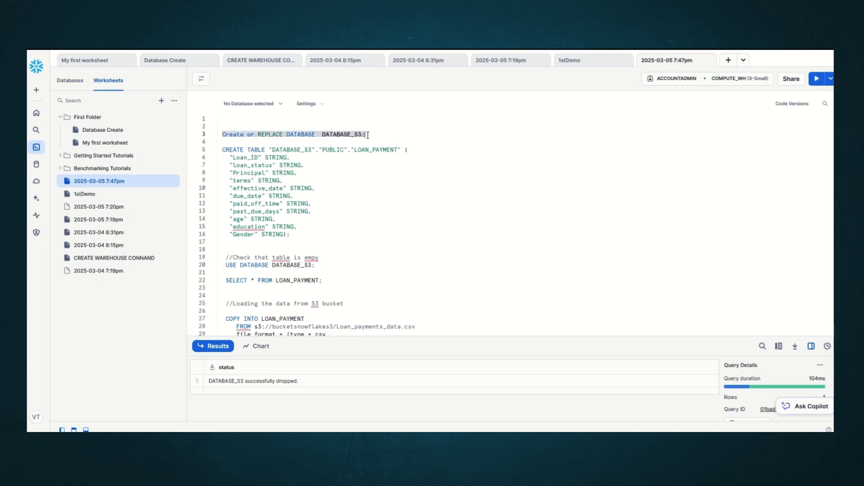
left_click(816, 79)
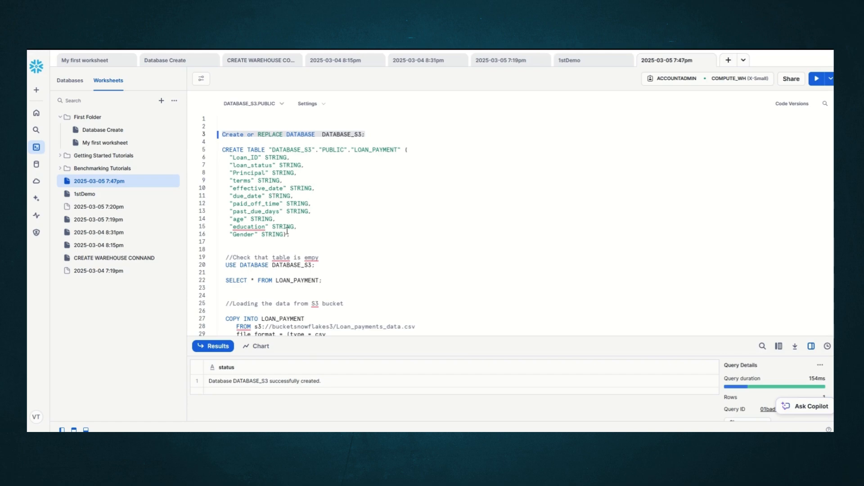
left_click_drag(296, 236, 221, 150)
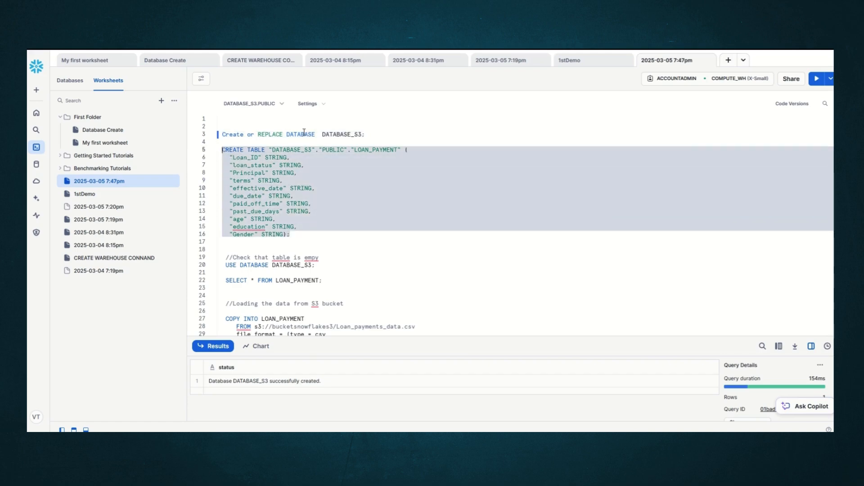
left_click(816, 78)
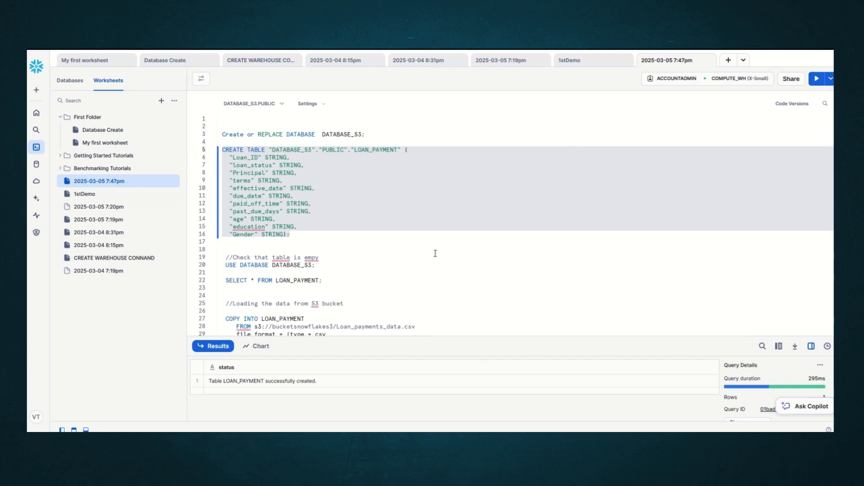
Run USE DATABASE DATABASE_S3 and check the worksheet's database context
scroll(354, 223, "down", 1)
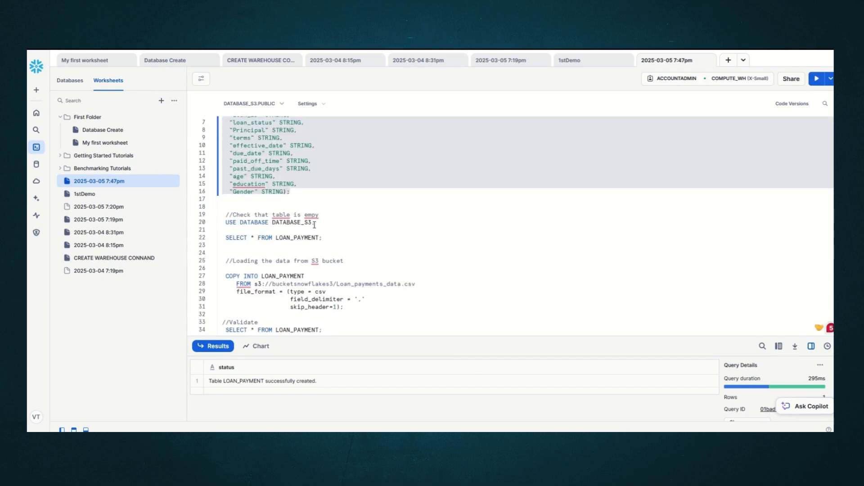
left_click_drag(318, 222, 218, 223)
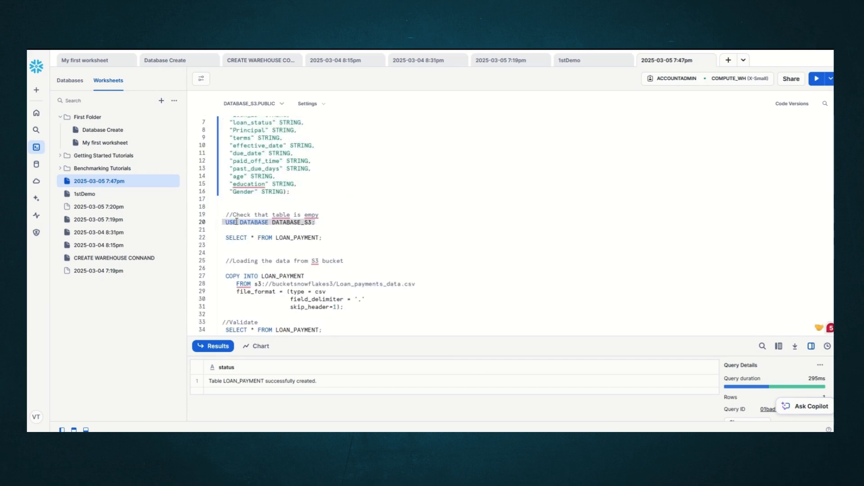
left_click(816, 80)
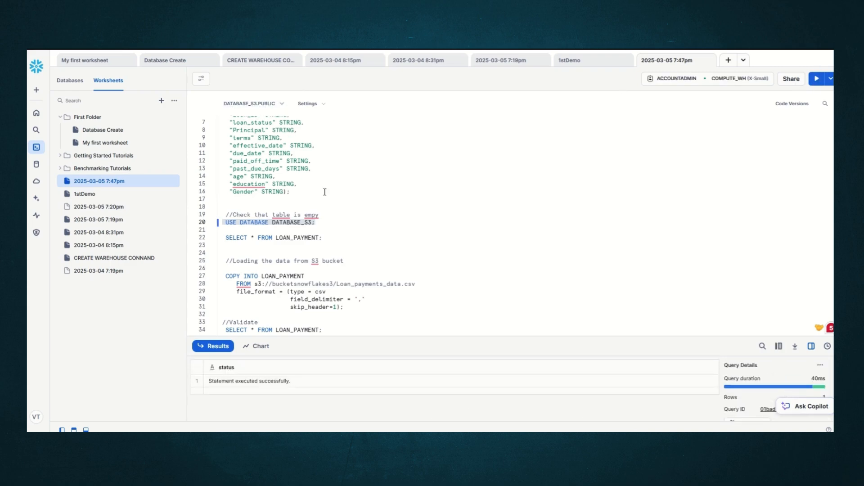
left_click(231, 107)
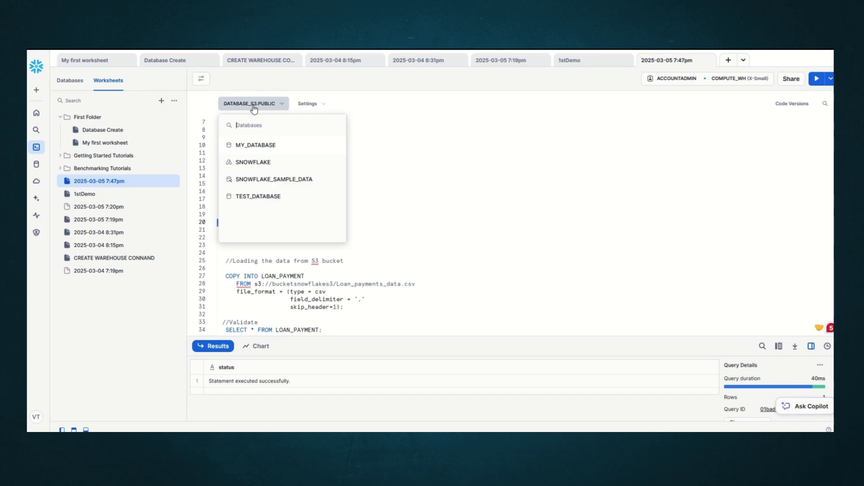
left_click(468, 229)
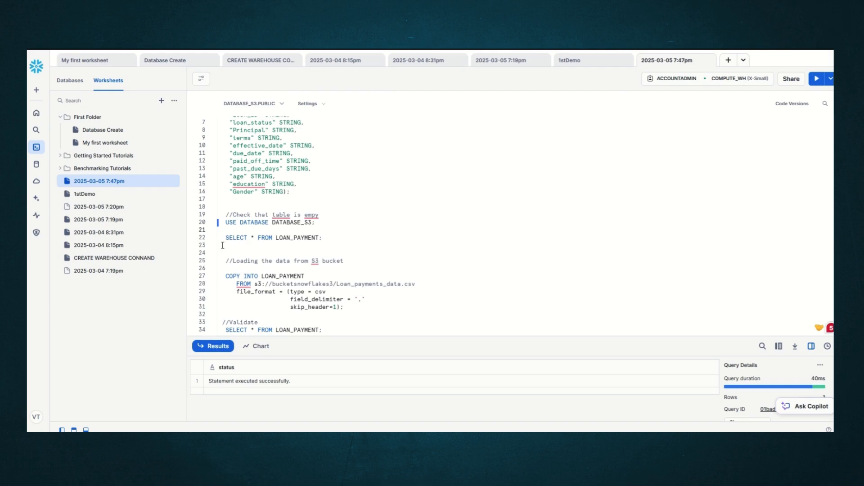
Run SELECT * FROM LOAN_PAYMENT on line 22 to check the table's contents before loading
left_click_drag(223, 239, 332, 237)
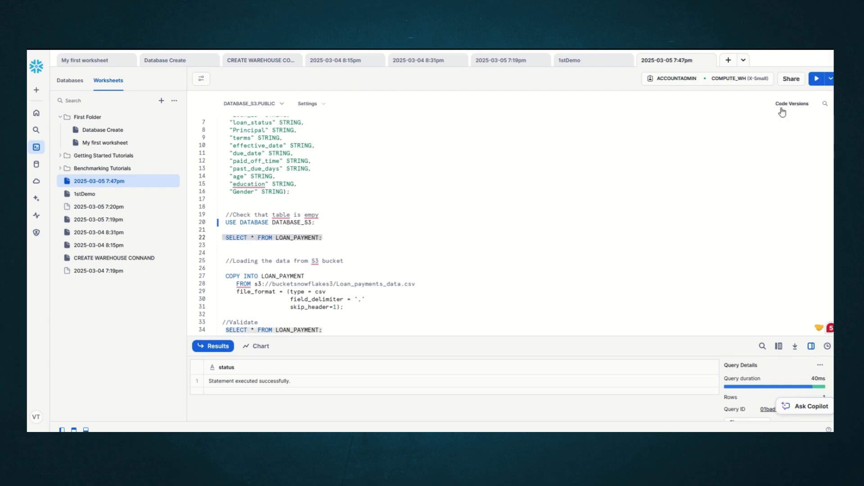
left_click(813, 79)
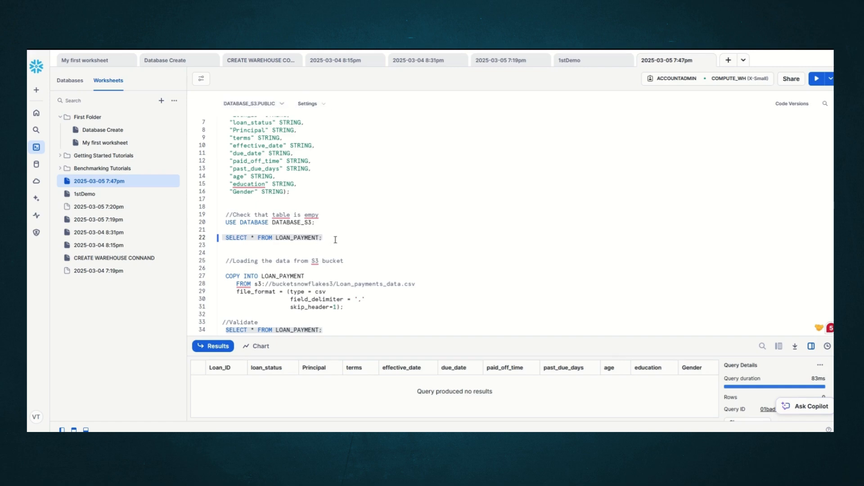
left_click_drag(330, 239, 227, 239)
left_click(310, 268)
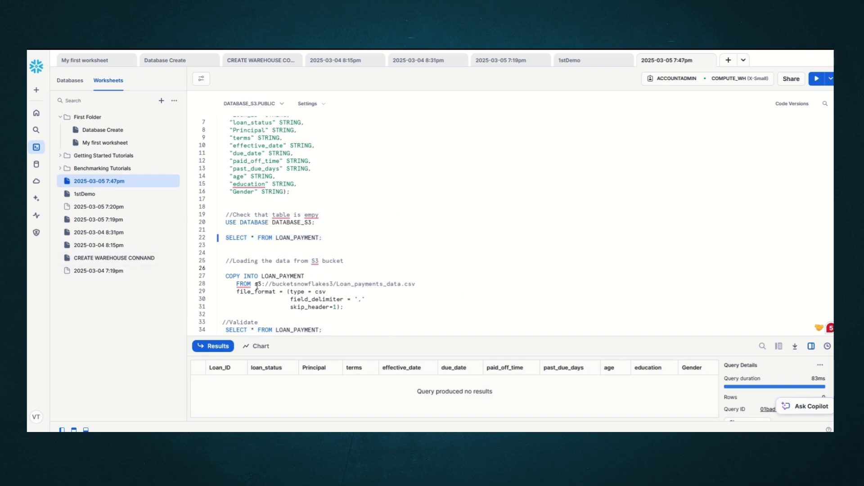
Review the COPY INTO LOAN_PAYMENT statement's S3 source file, CSV file format, field delimiter and skip_header setting
double_click(314, 261)
left_click(434, 243)
mouse_move(252, 284)
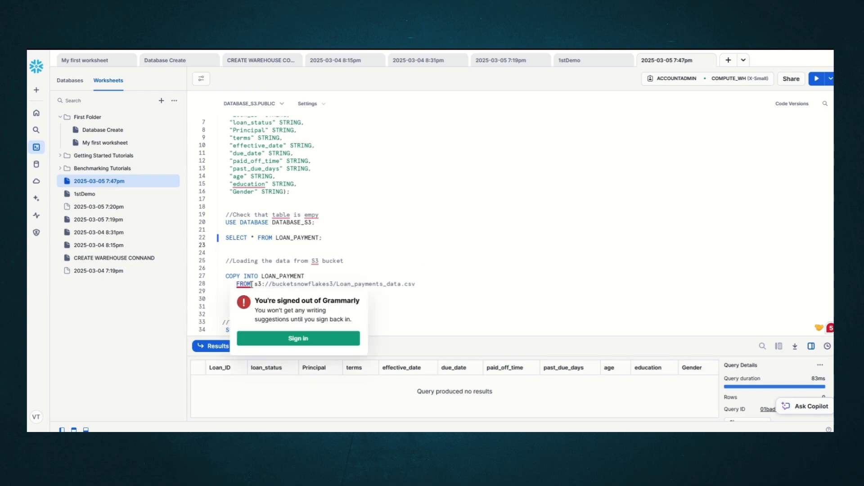
double_click(397, 284)
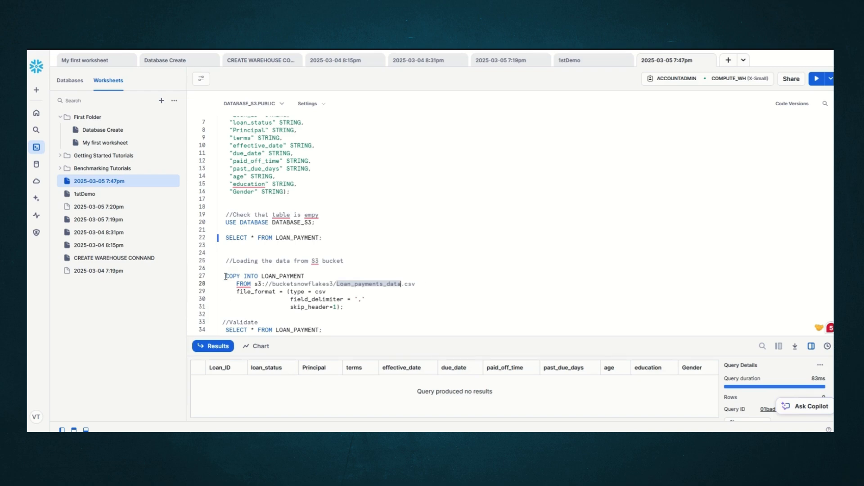
left_click_drag(226, 277, 397, 283)
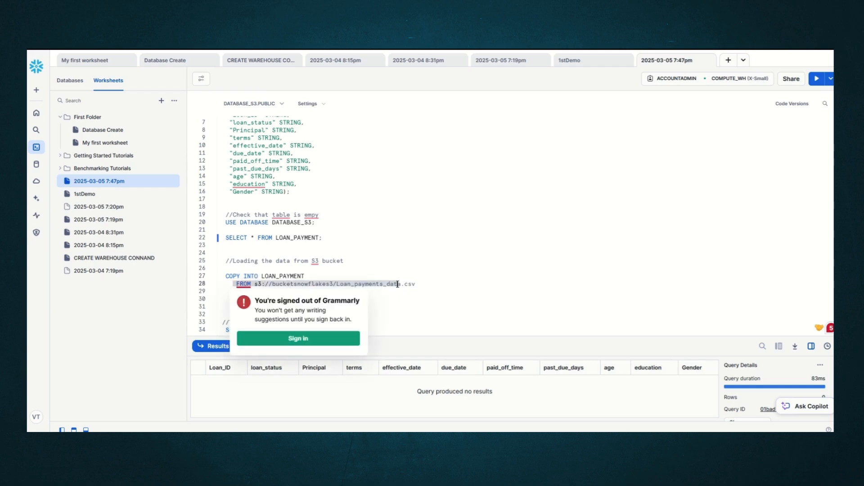
left_click(448, 284)
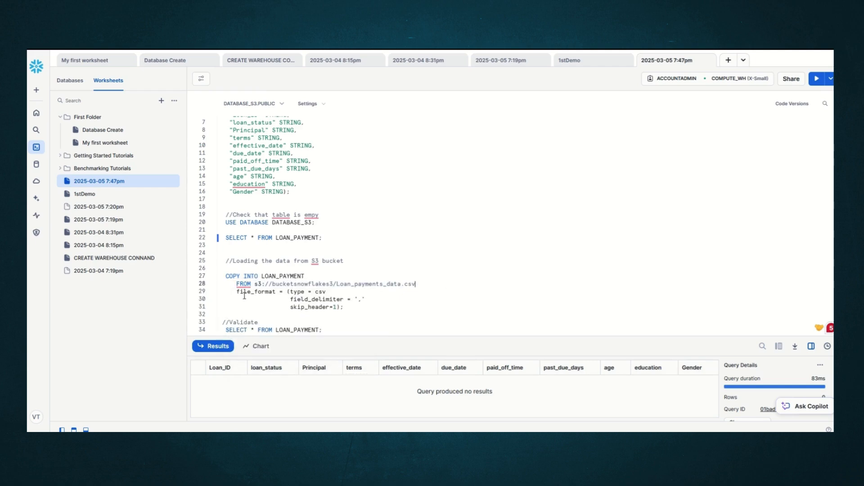
left_click_drag(233, 292, 380, 299)
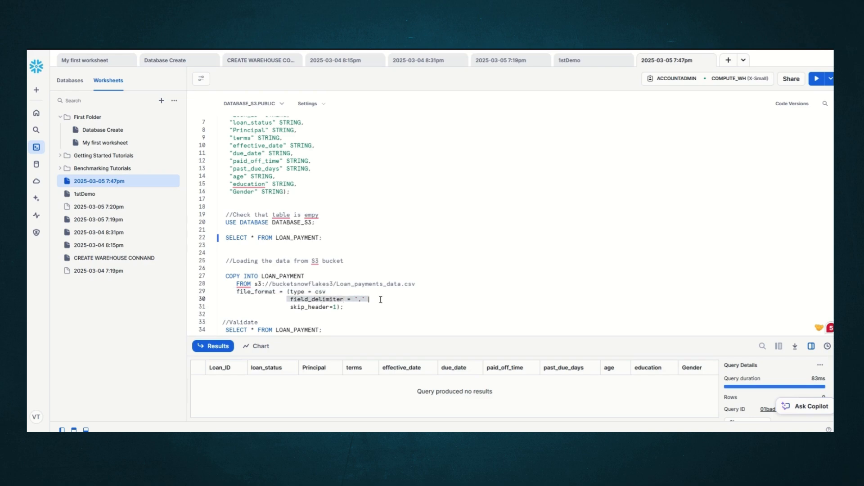
left_click(364, 299)
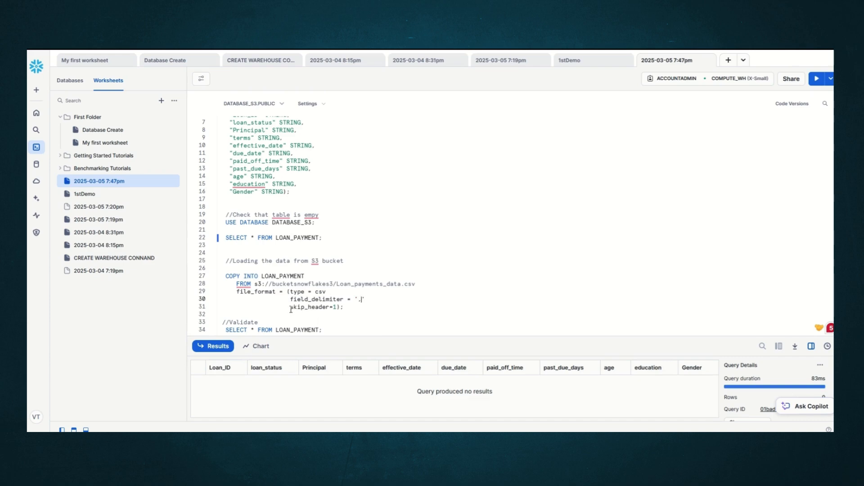
left_click_drag(290, 310, 340, 309)
left_click(351, 308)
Run the COPY INTO statement to load Loan_payments_data.csv from the S3 bucket into LOAN_PAYMENT, and check the parsed and loaded row counts
left_click_drag(344, 308, 211, 276)
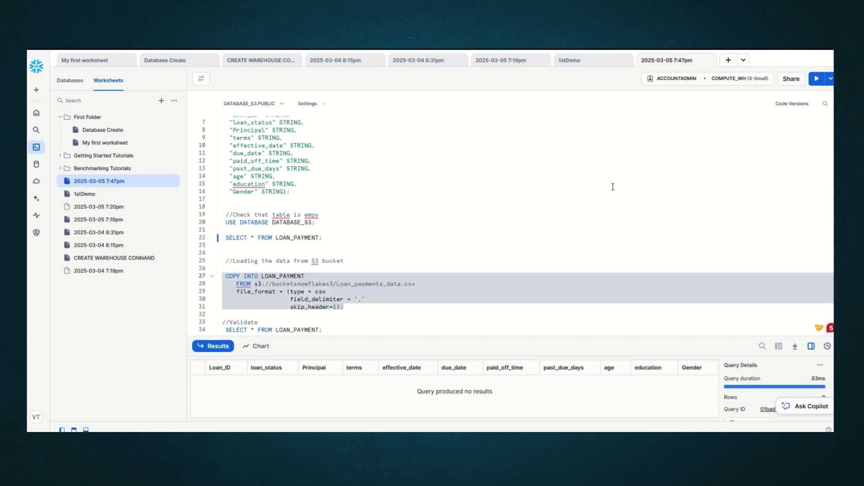
left_click(815, 79)
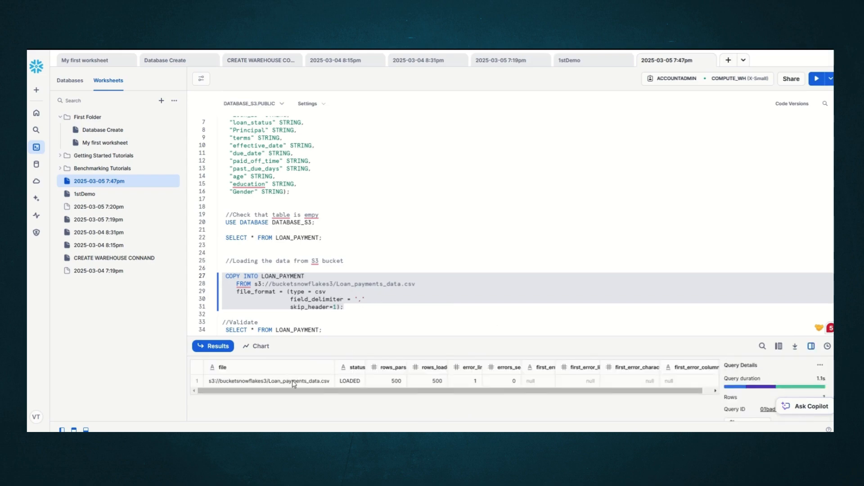
left_click(393, 384)
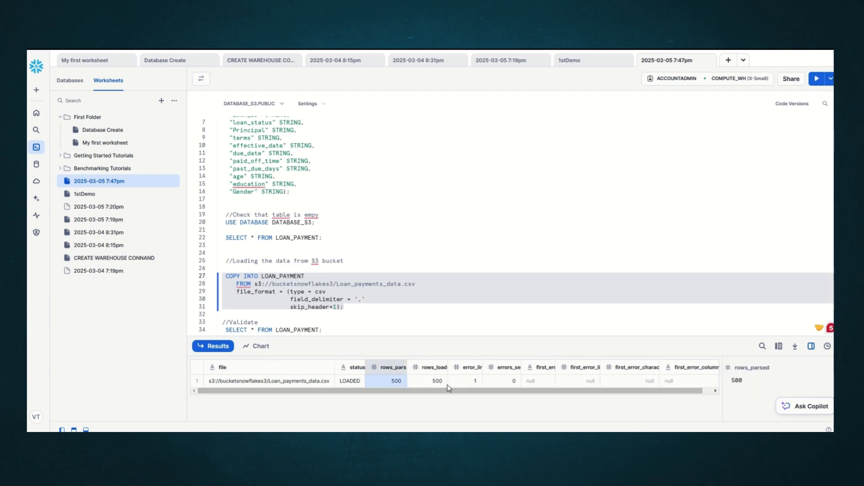
left_click(443, 382)
left_click_drag(481, 393, 491, 394)
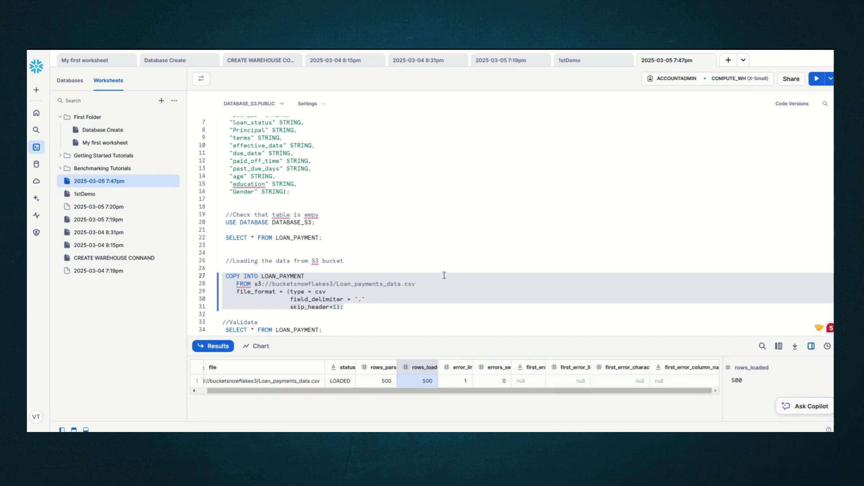
Run the validation query SELECT * FROM LOAN_PAYMENT on line 34 and enlarge the results area
left_click(321, 315)
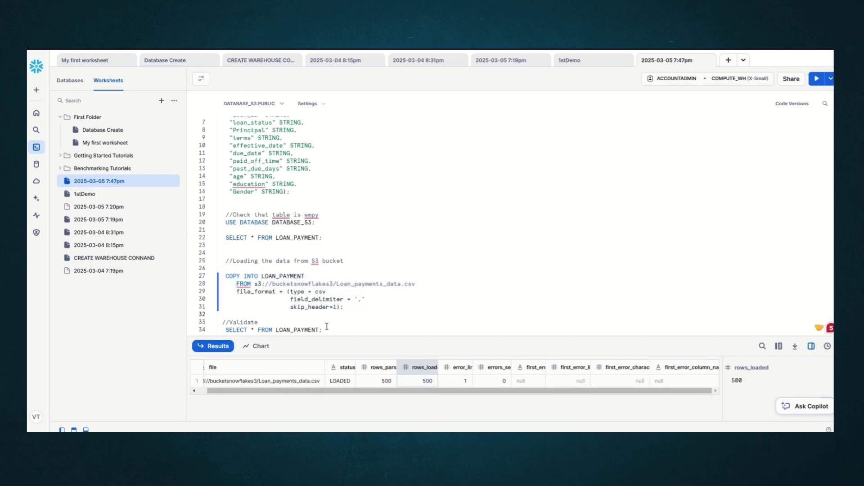
left_click_drag(328, 330, 226, 331)
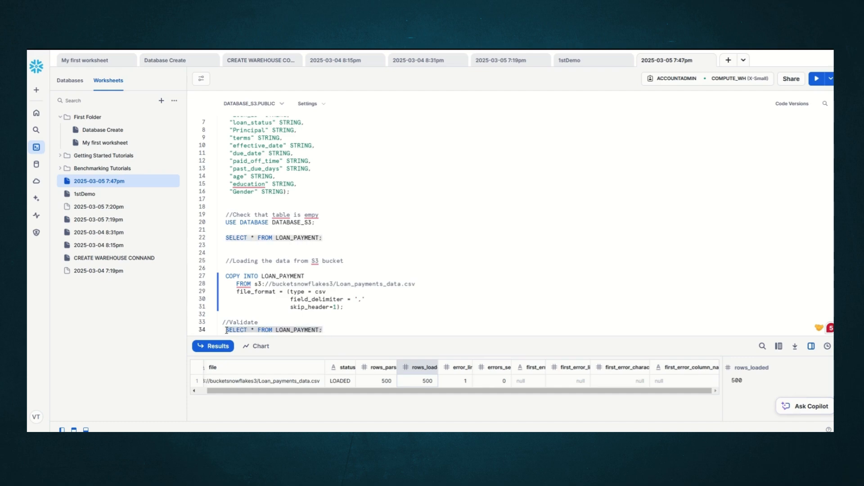
left_click(814, 79)
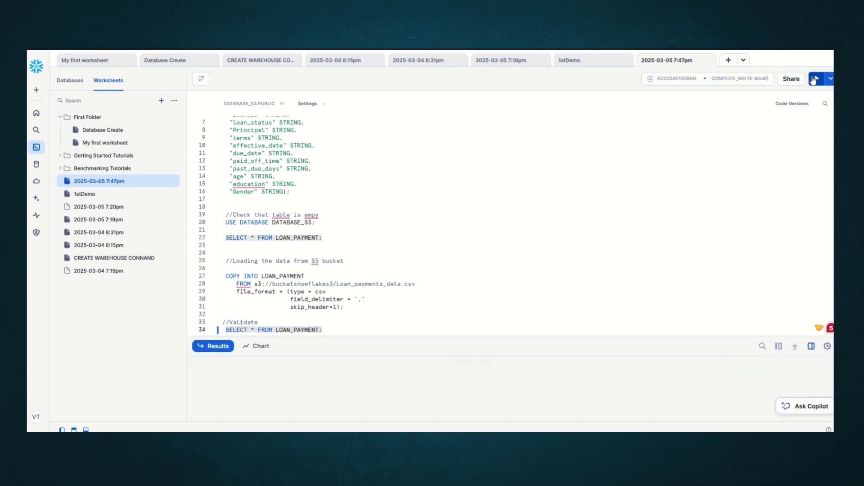
left_click_drag(481, 335, 475, 215)
left_click_drag(476, 340, 476, 222)
Examine the third loan record's values across all columns from Loan_ID to Gender and back
left_click(243, 292)
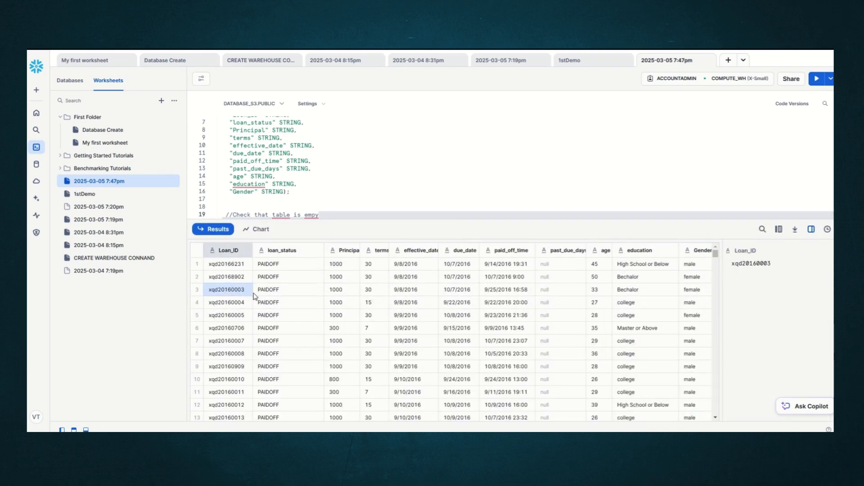
key("Right")
key("Right")
key("Right")
key("Right")
key("Right")
key("Right")
key("Right")
key("Right")
key("Right")
key("Right")
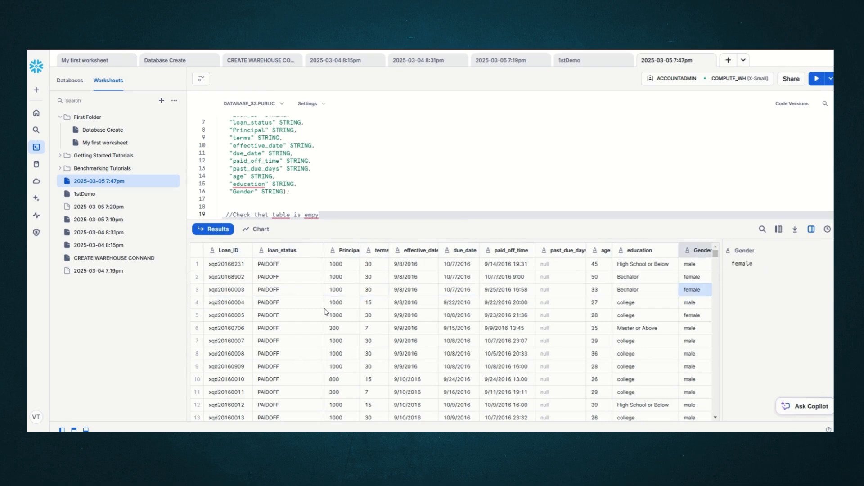
key("Left")
key("Left")
key("Left")
key("Left")
key("Left")
key("Left")
key("Left")
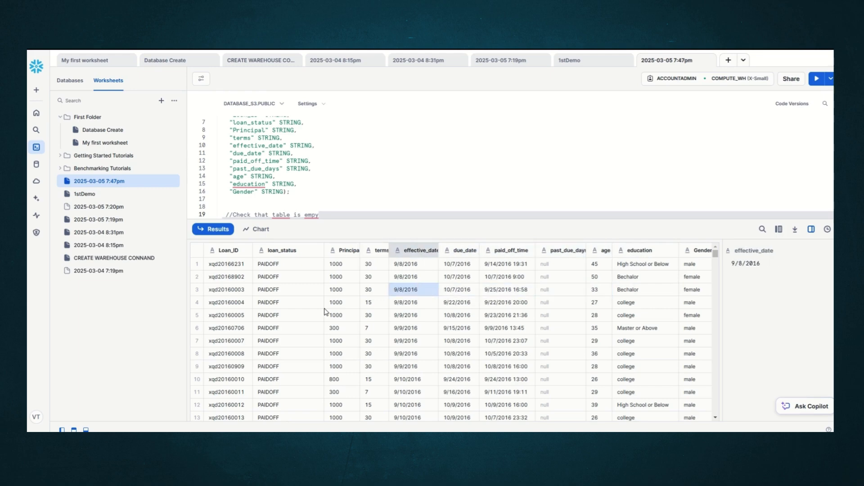
key("Left")
key("Left")
key("Left")
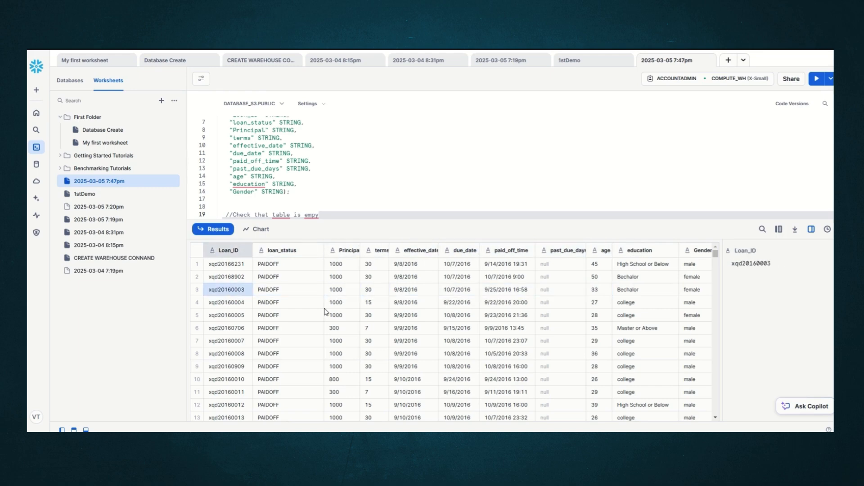